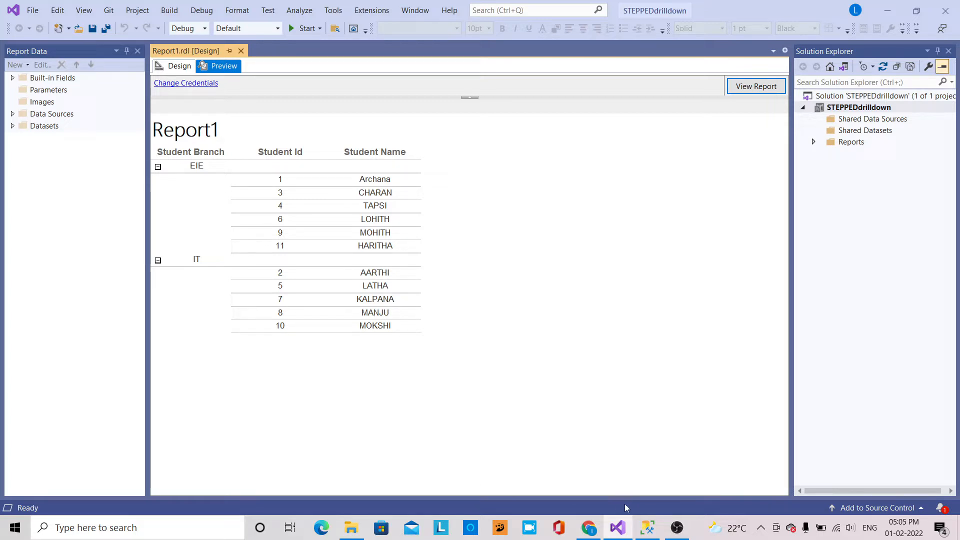
Check the student table query, then collapse the EIE and IT branch groups in the preview
click(647, 529)
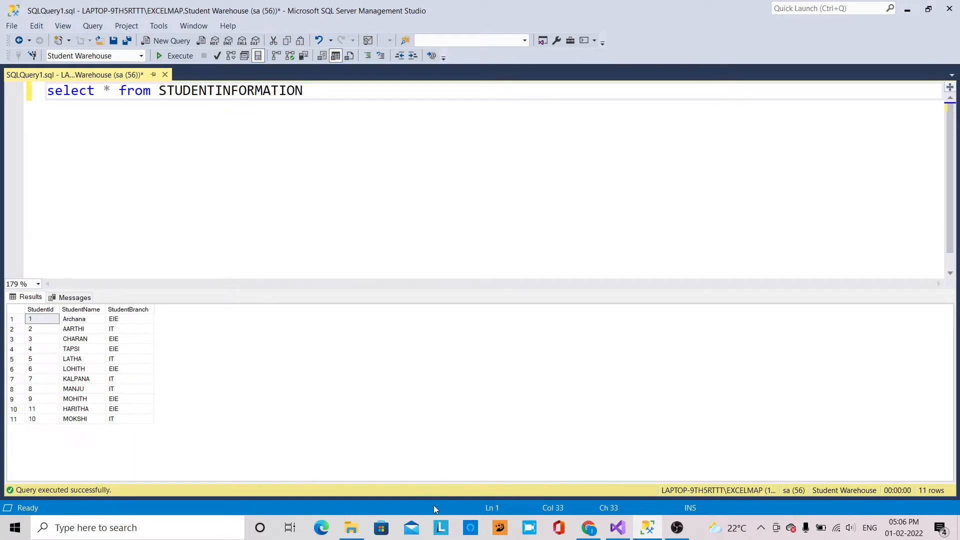
click(618, 527)
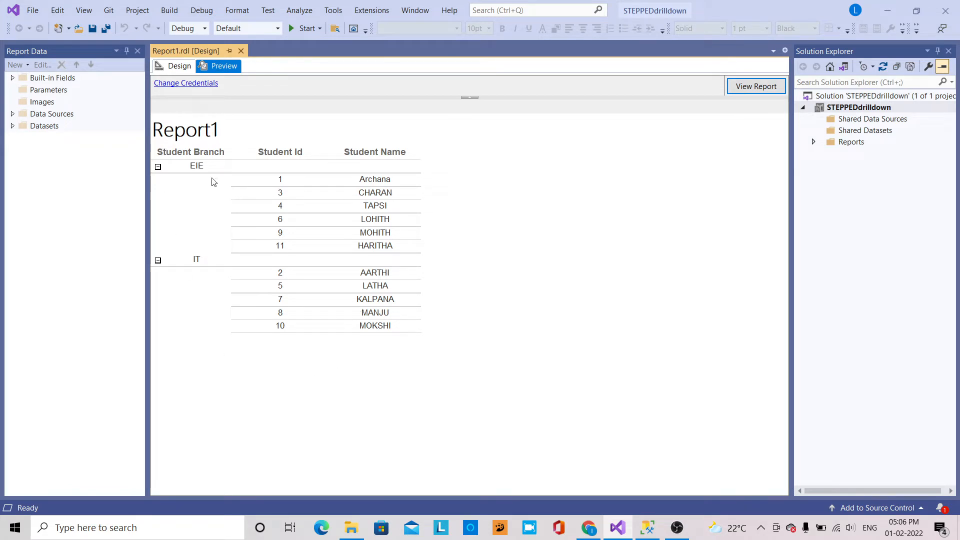
click(158, 167)
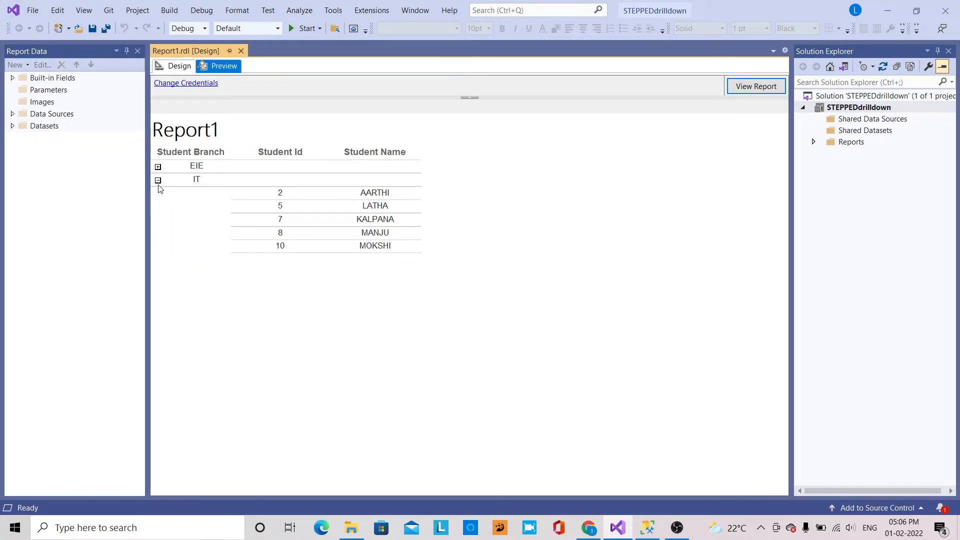
click(158, 180)
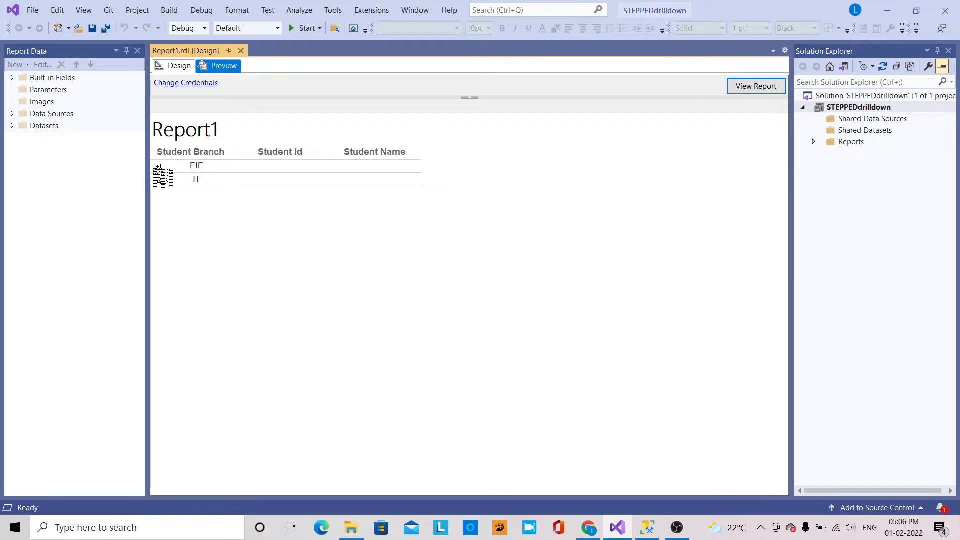
Expand EIE and IT to show their students, then collapse both groups again
click(158, 167)
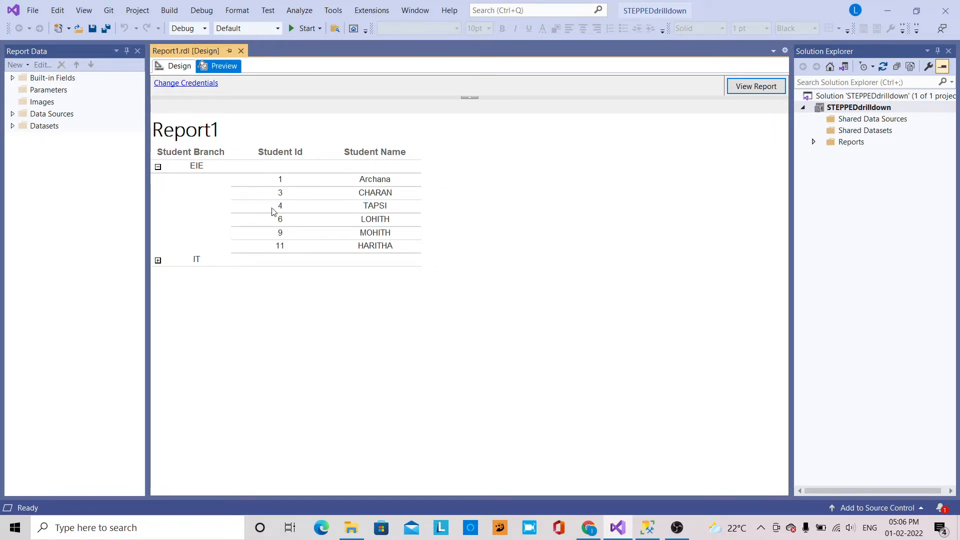
click(158, 261)
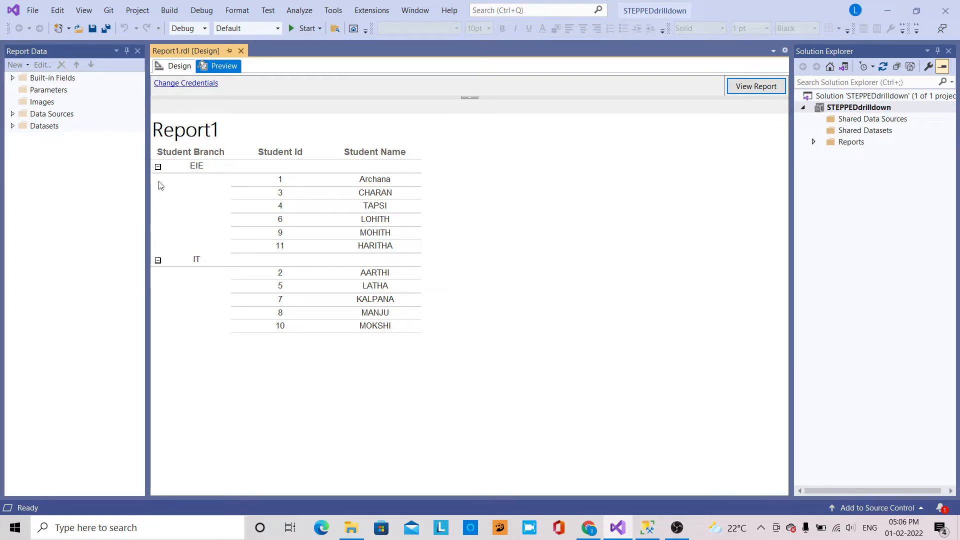
click(158, 166)
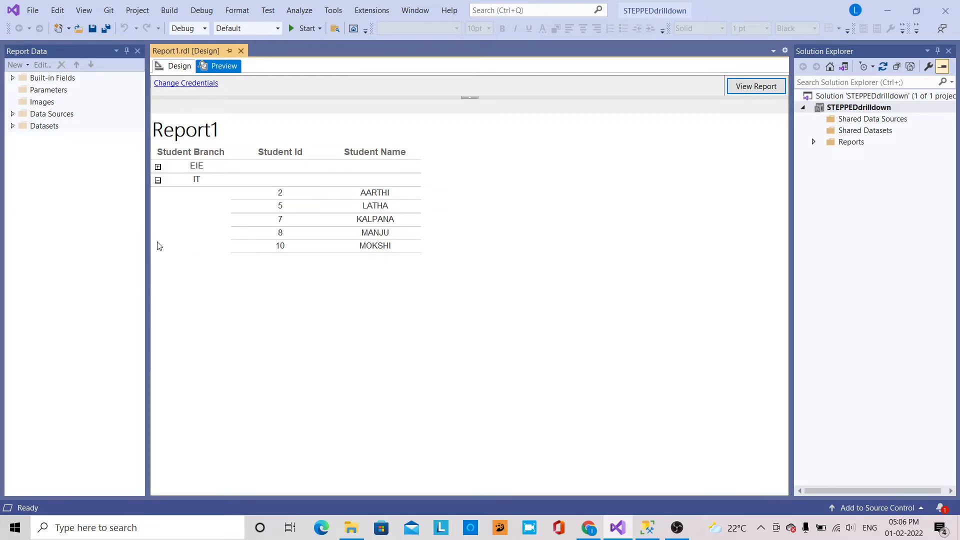
click(158, 180)
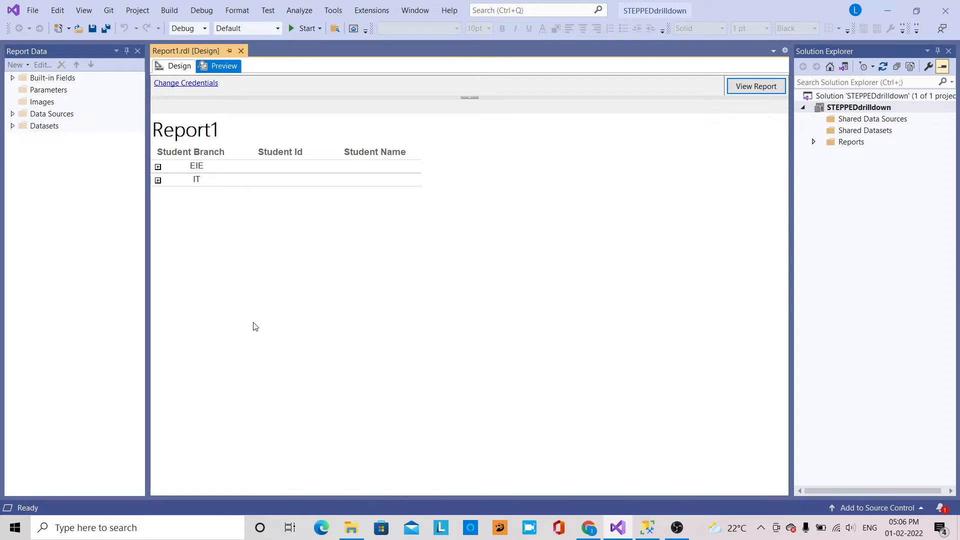
click(30, 11)
Create a Report Server Project Wizard project named steppeddrilldown1
mouse_move(45, 22)
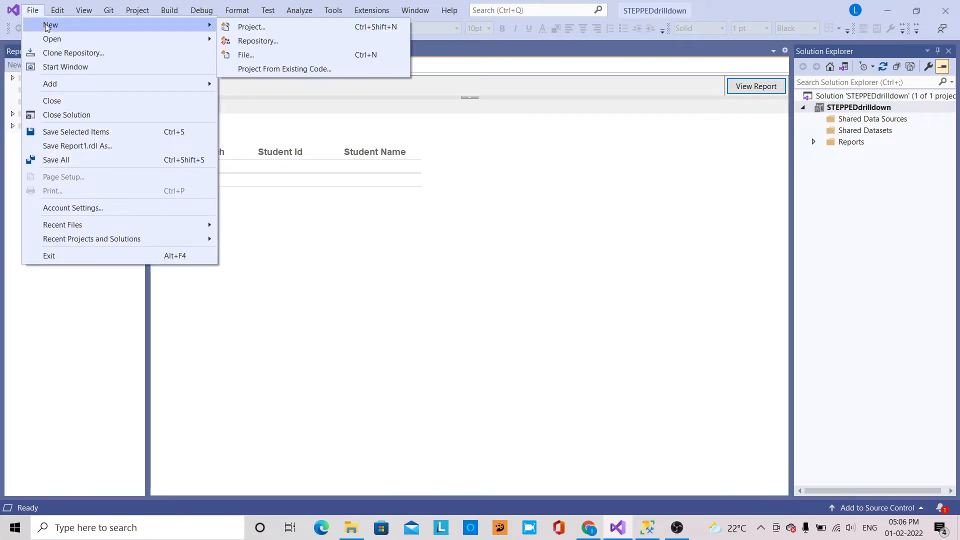
click(257, 30)
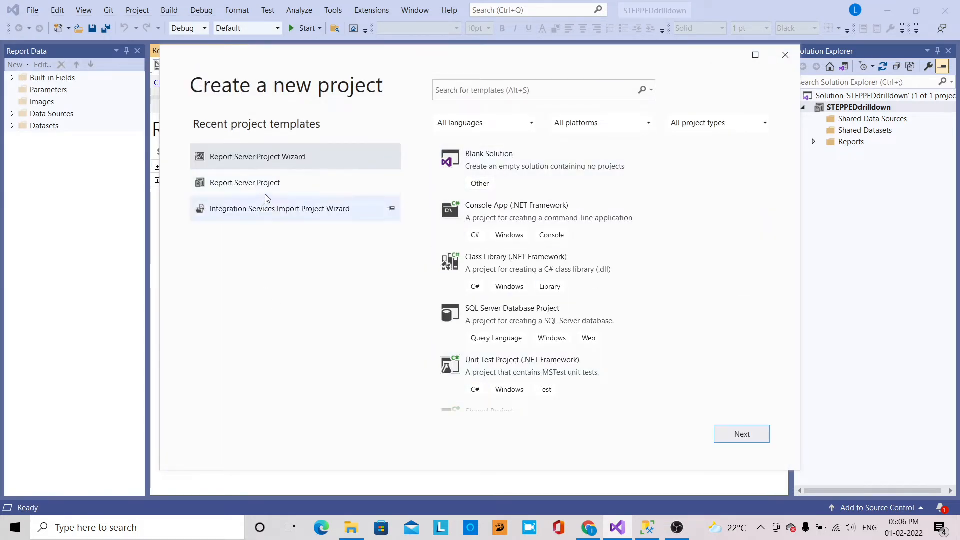
click(744, 433)
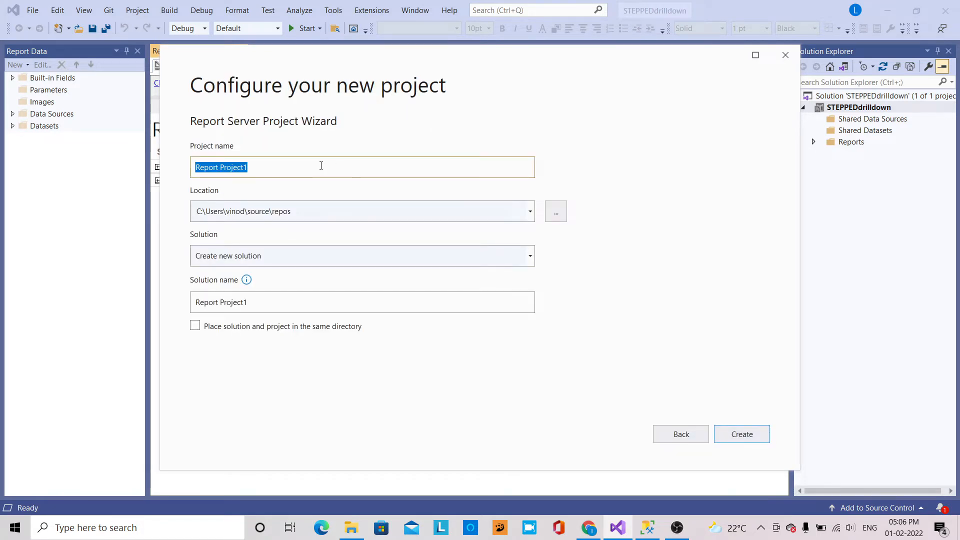
text(steppe)
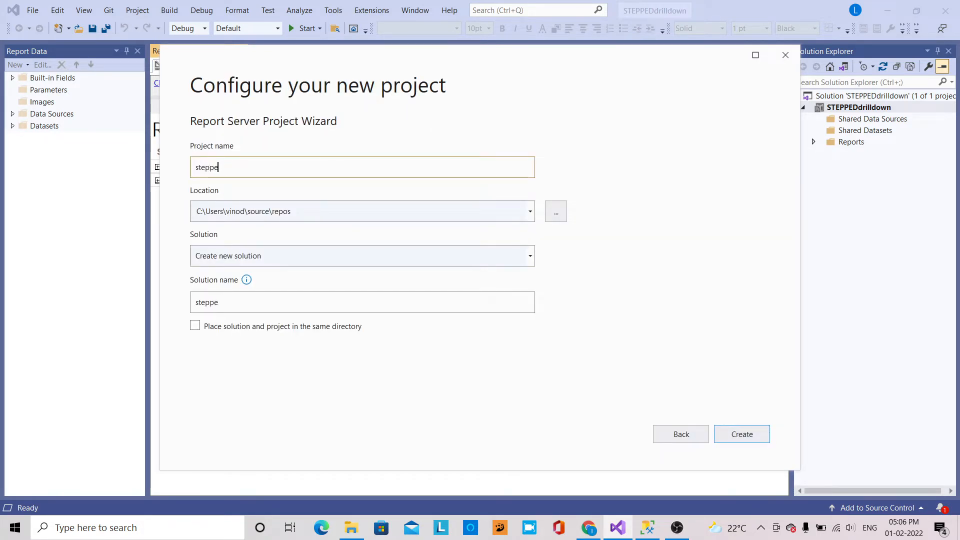
text(ddrilldown1)
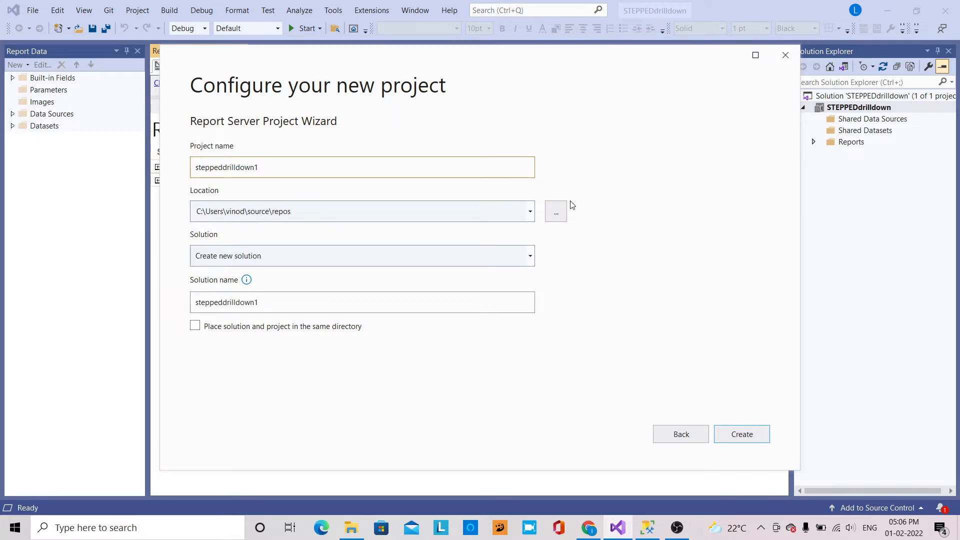
click(756, 435)
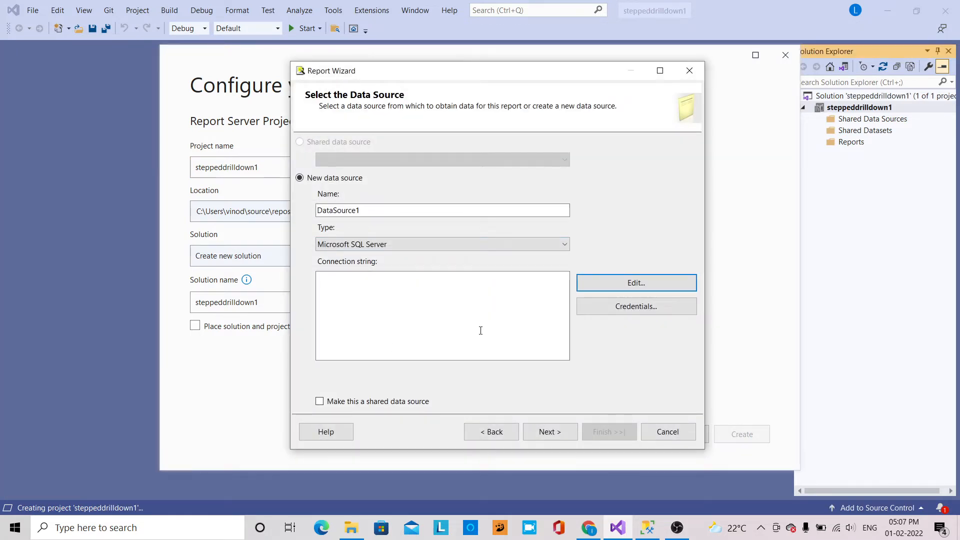
Connect the data source to the pasted server's Student Warehouse database using SQL Server Authentication
click(620, 289)
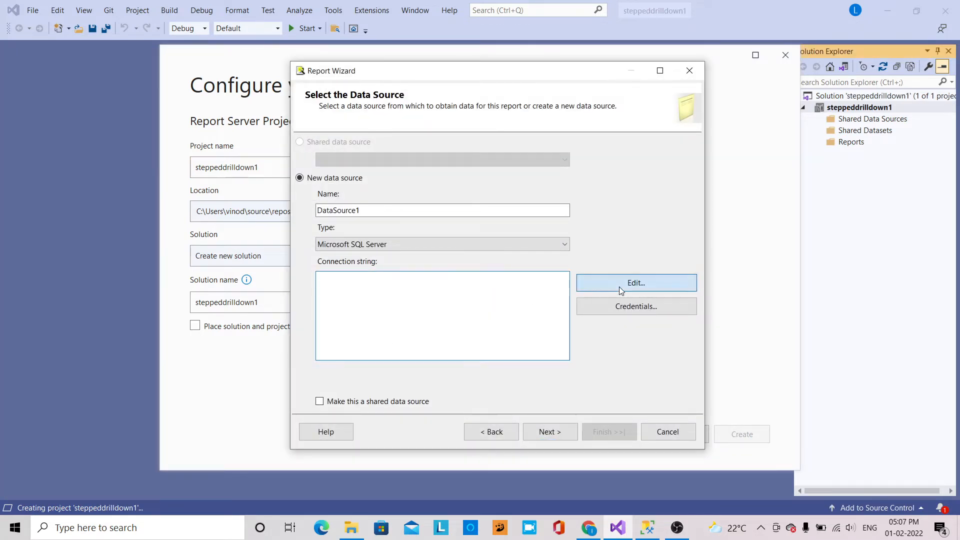
click(389, 140)
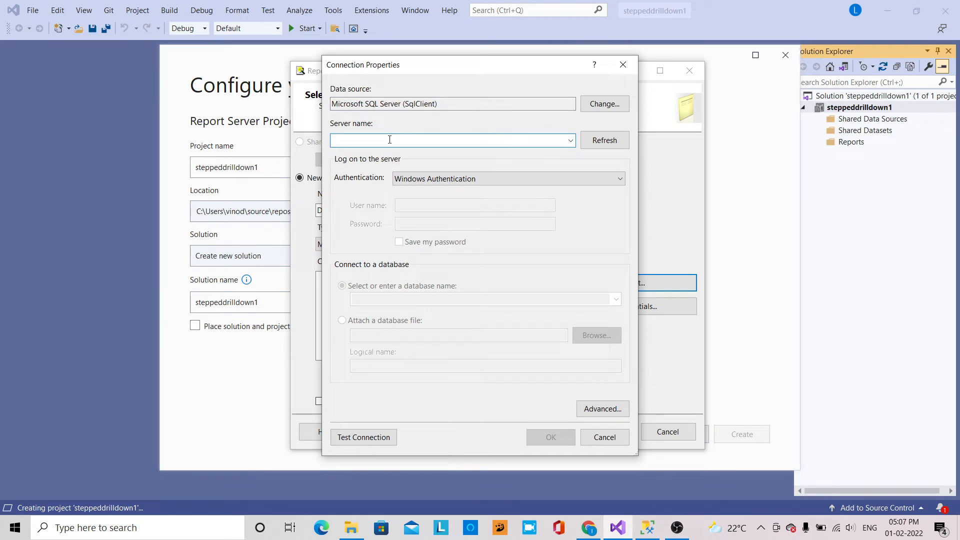
text(LAPTOP-9TH5RTTT\EXCELMAP)
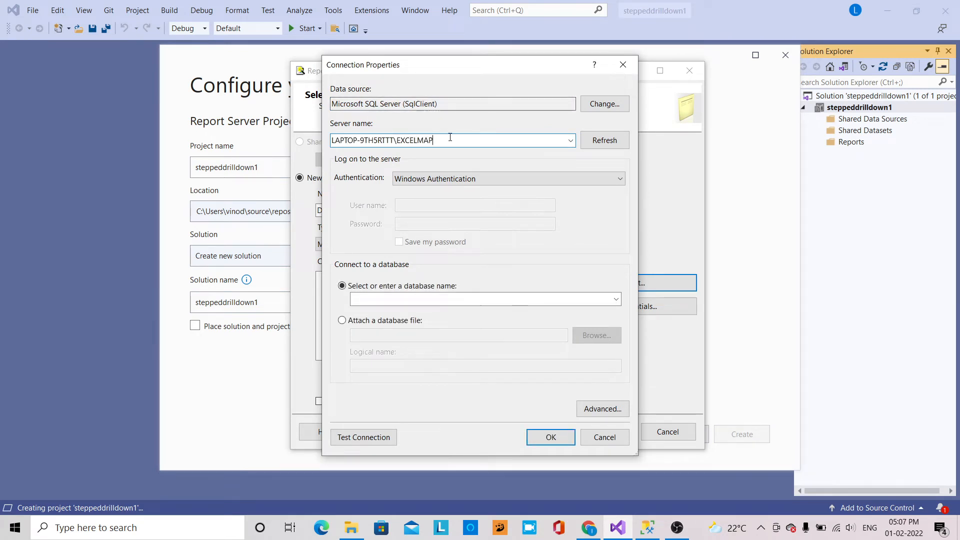
click(545, 181)
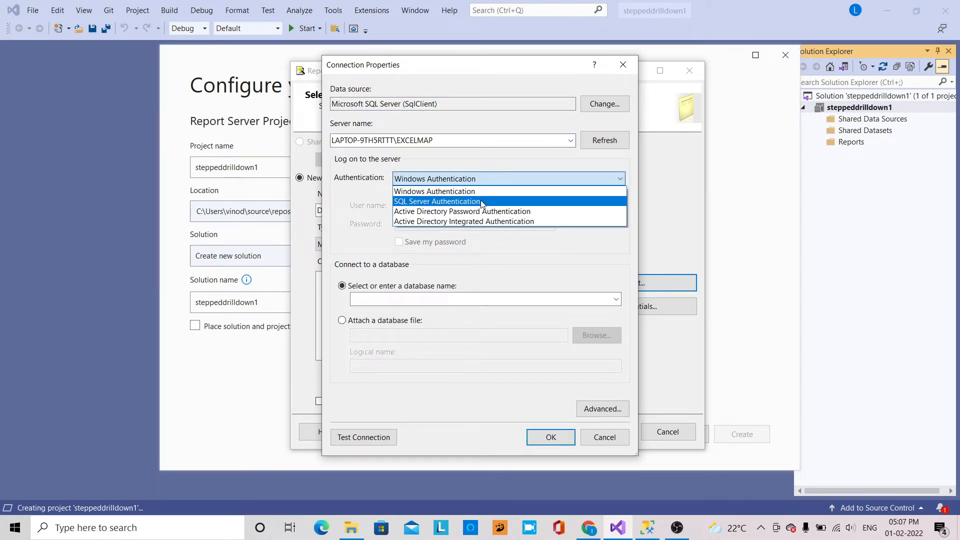
click(482, 201)
click(453, 204)
text(s)
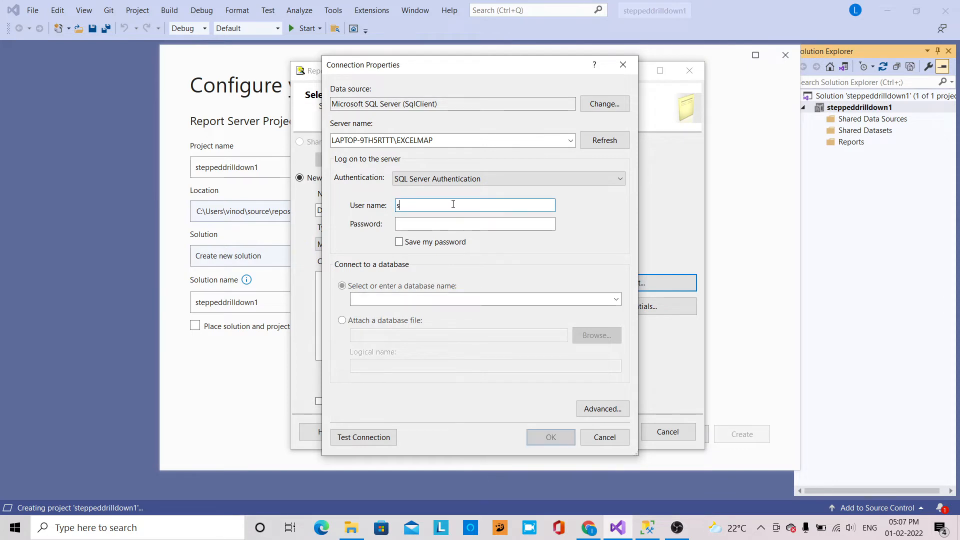
text(a)
key(Tab)
text(1)
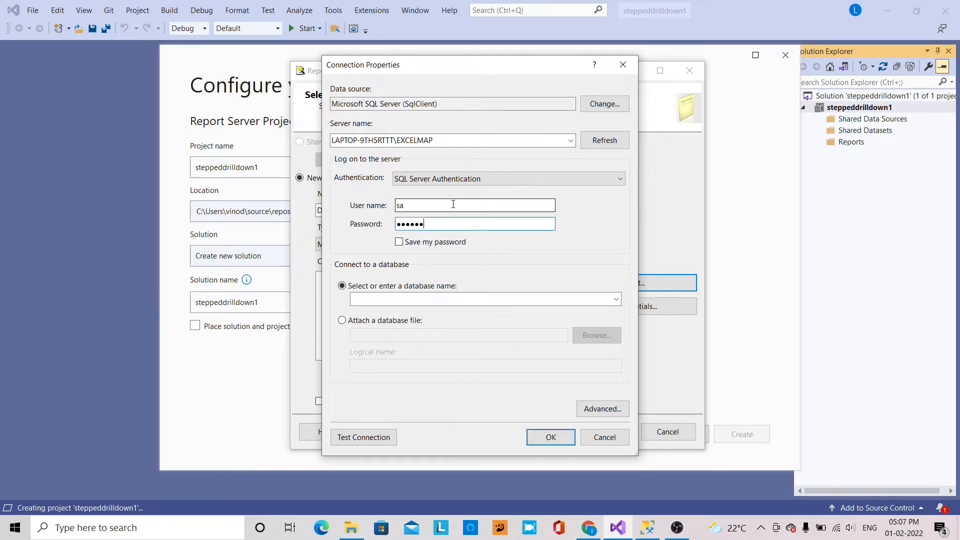
click(616, 299)
click(422, 343)
click(551, 437)
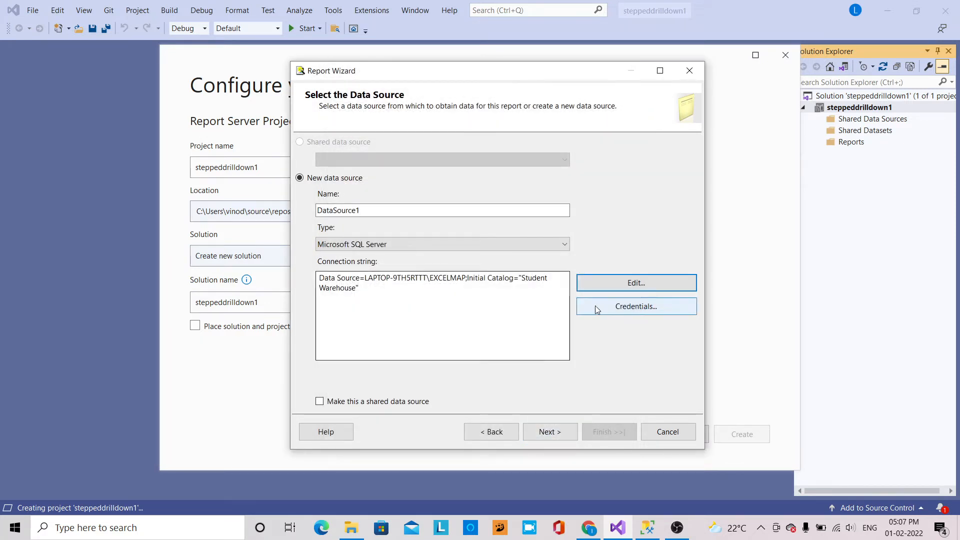
Continue past the data source step, supplying the SQL login name and password
click(552, 433)
text(sa)
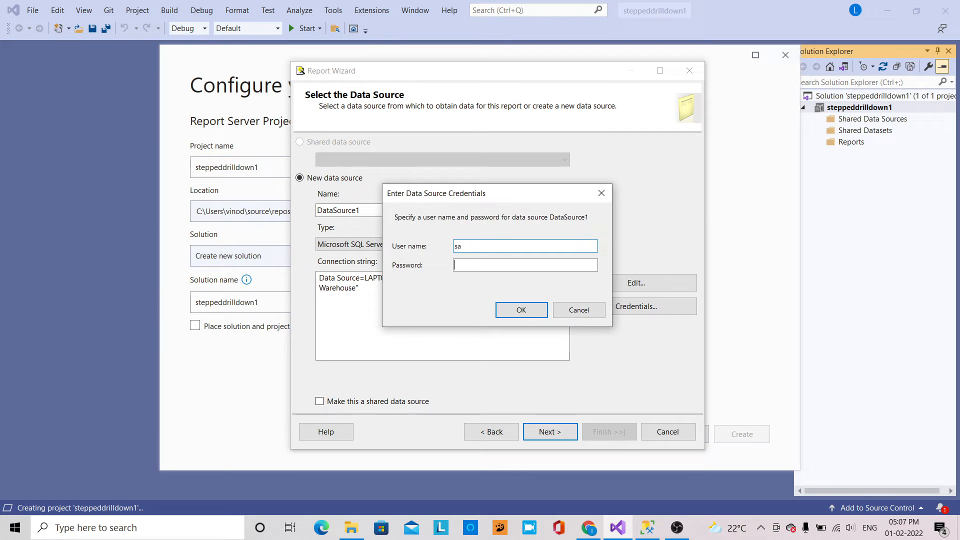
key(Tab)
text(****)
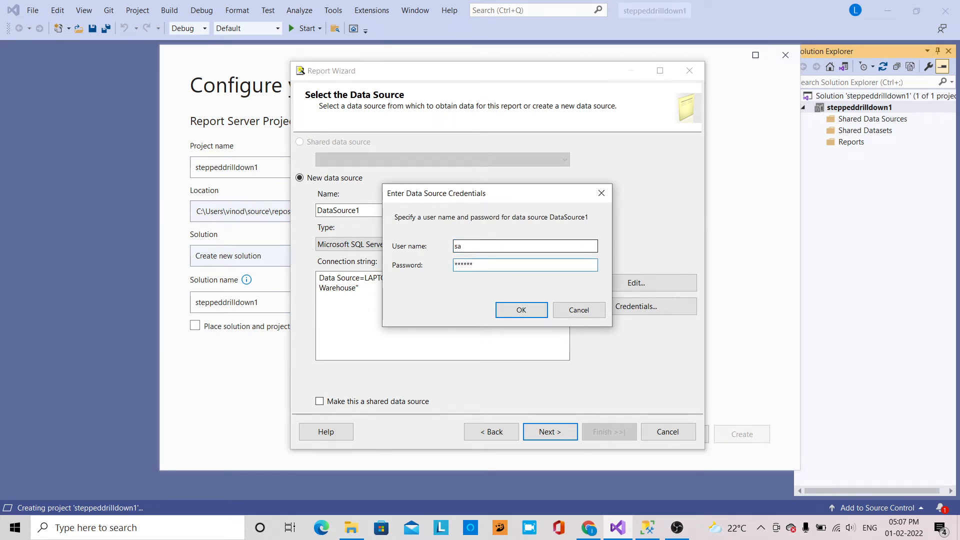
click(532, 308)
click(398, 273)
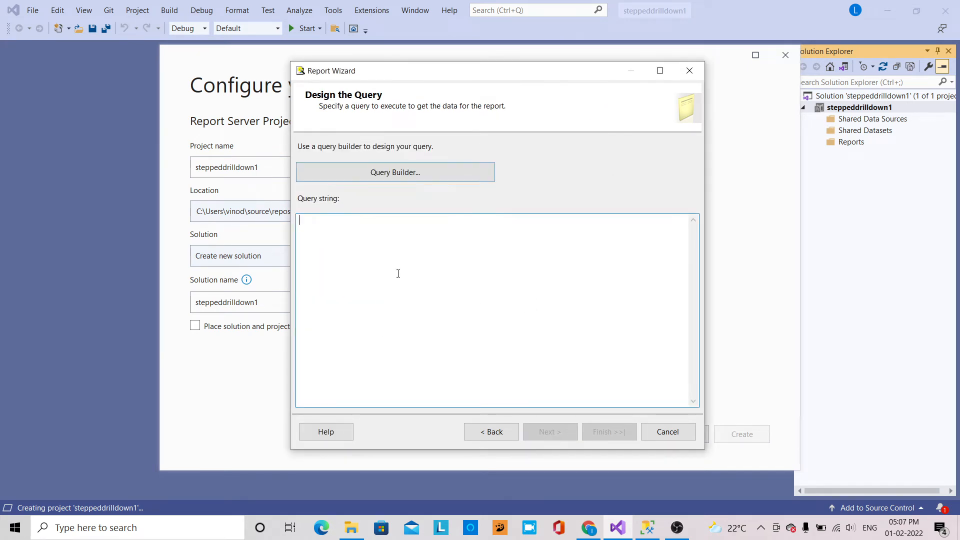
Enter the query 'select * from studentinformation' and continue to the report type step
text(select * from studentinformation)
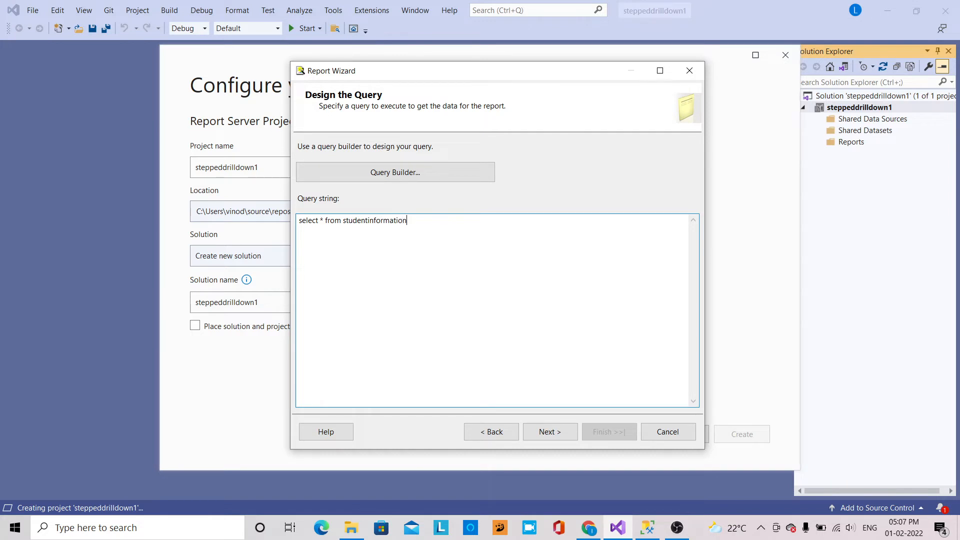
click(546, 431)
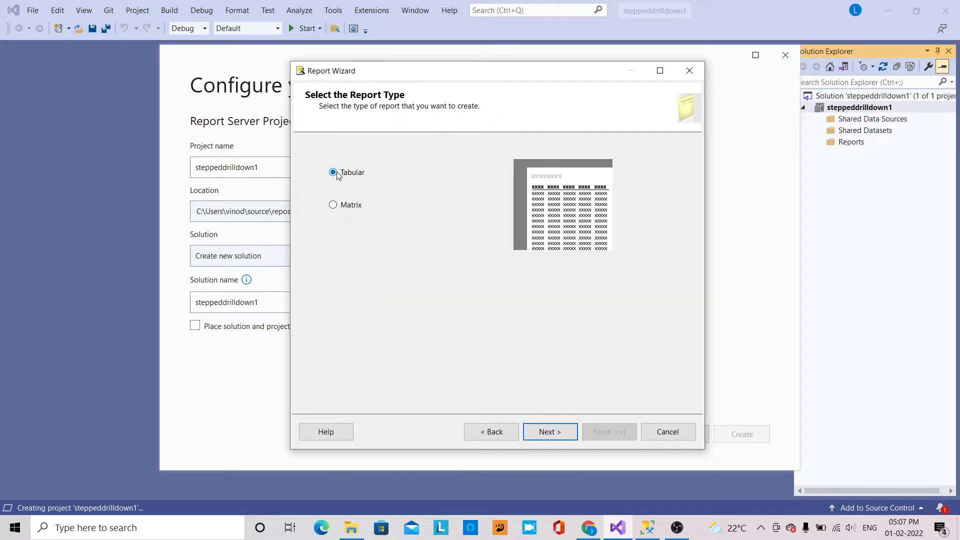
Keep the Tabular type; group by StudentBranch with StudentId and StudentName as details
click(564, 433)
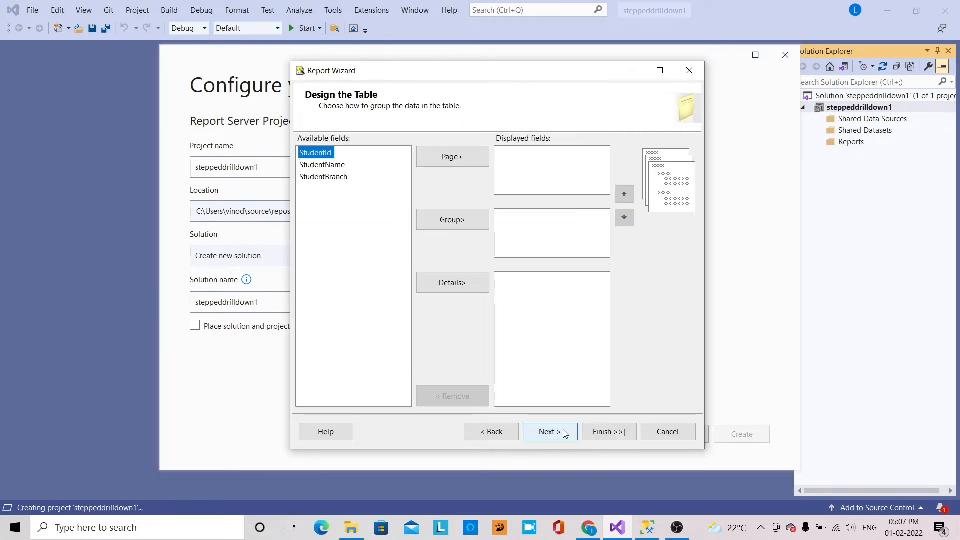
click(346, 178)
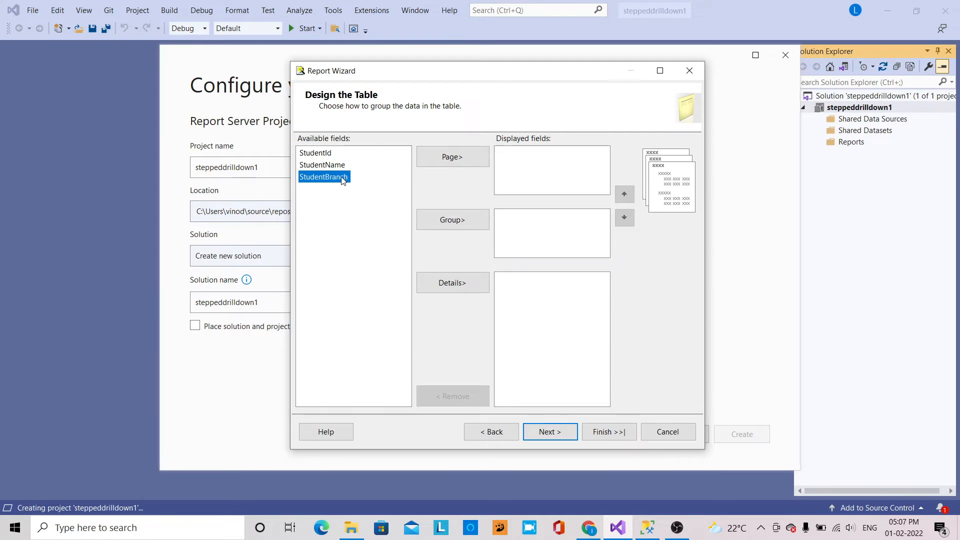
click(444, 219)
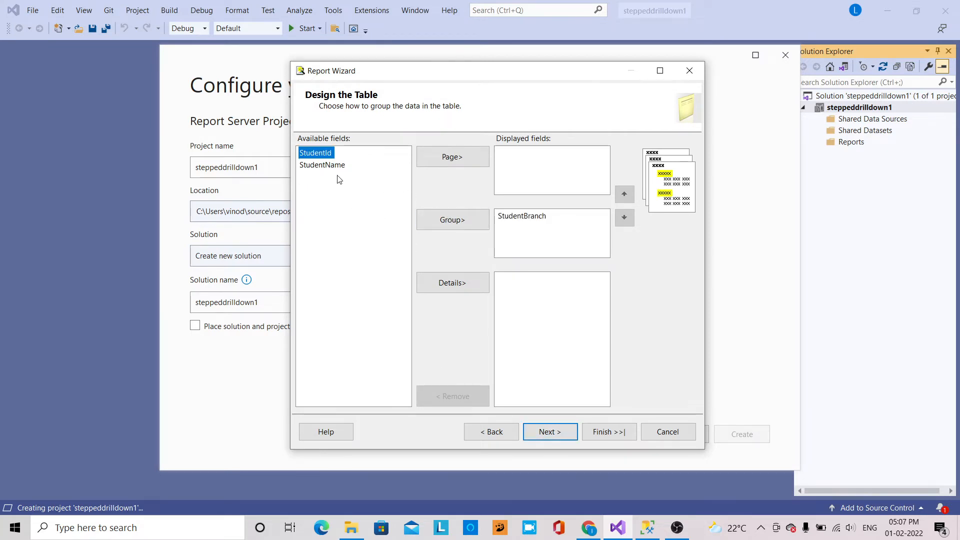
click(468, 283)
click(469, 284)
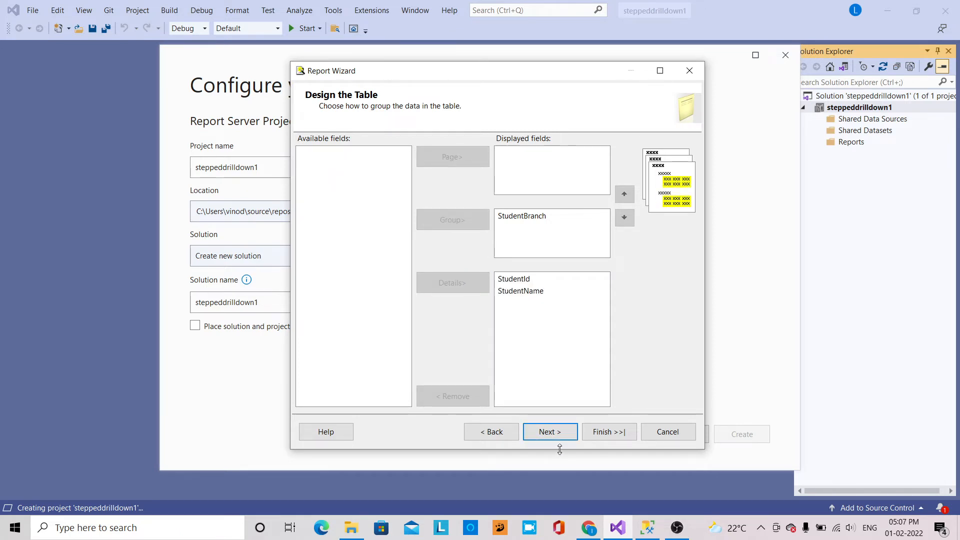
click(560, 433)
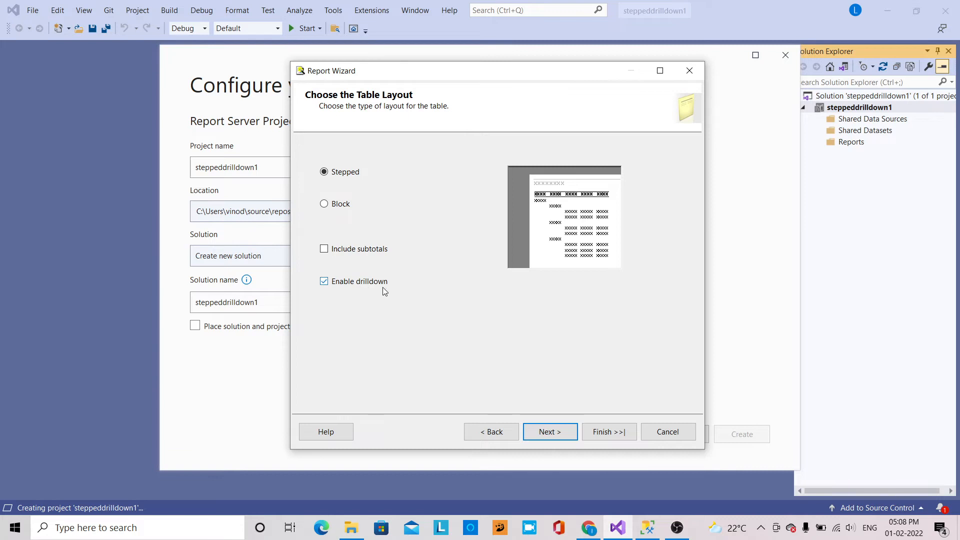
Choose the stepped drilldown layout, enable report preview, and finish the wizard
click(549, 432)
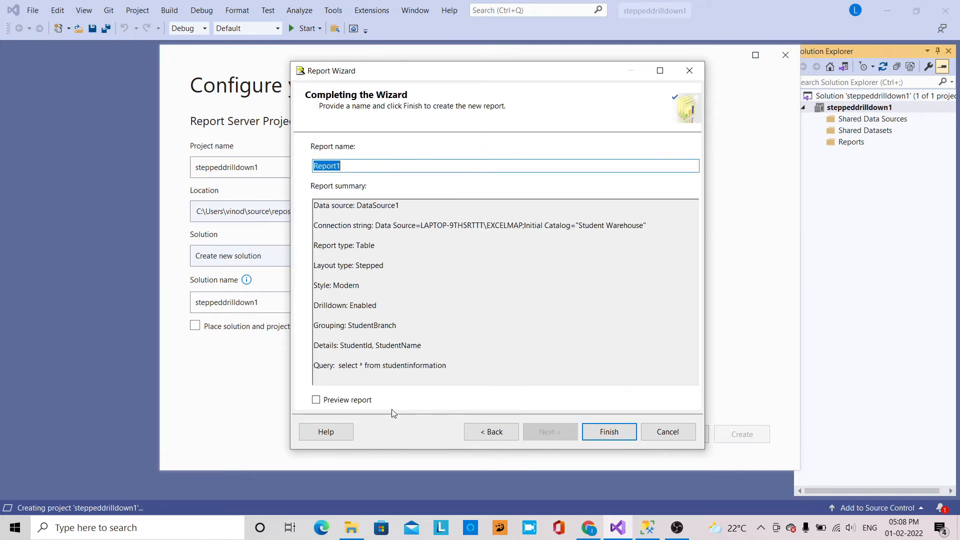
click(323, 397)
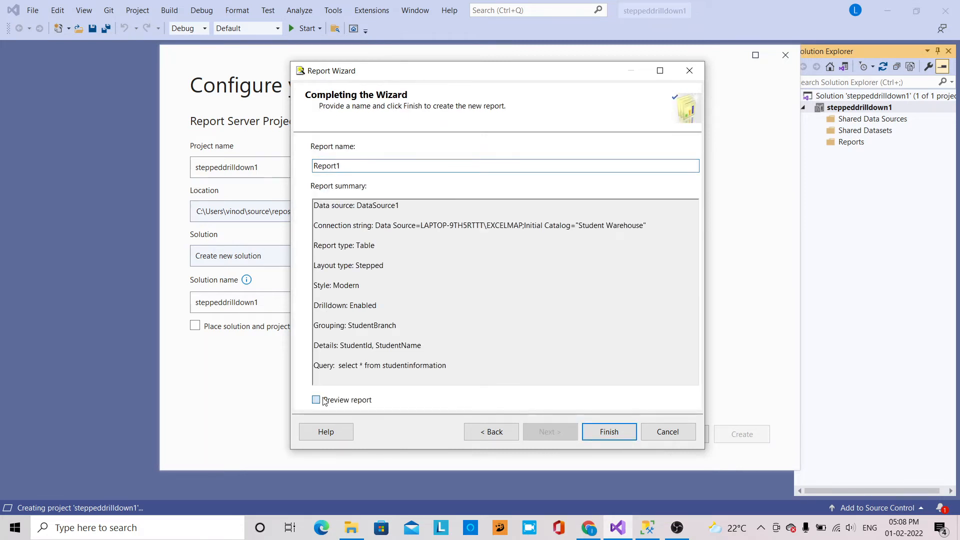
click(620, 431)
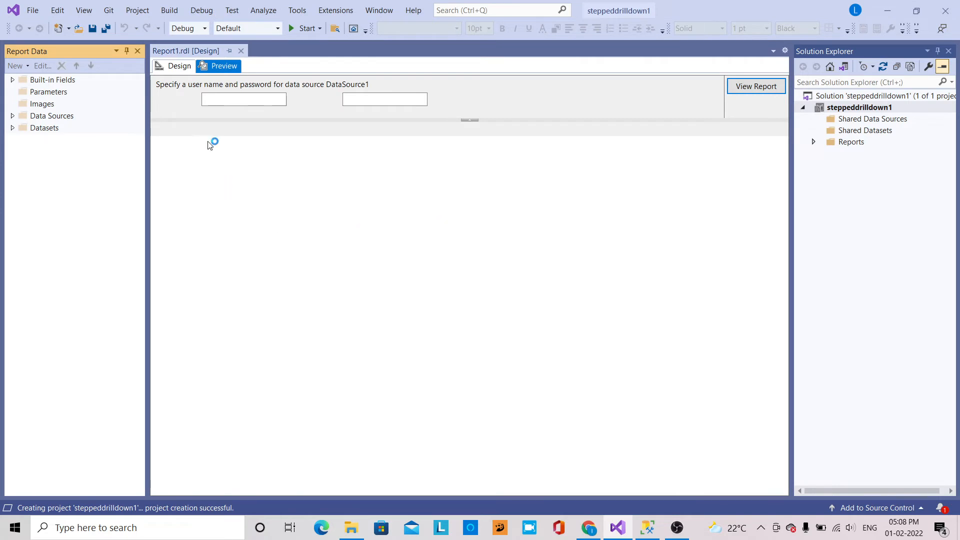
Enter the data source user name and password and render the Report1 preview
click(226, 100)
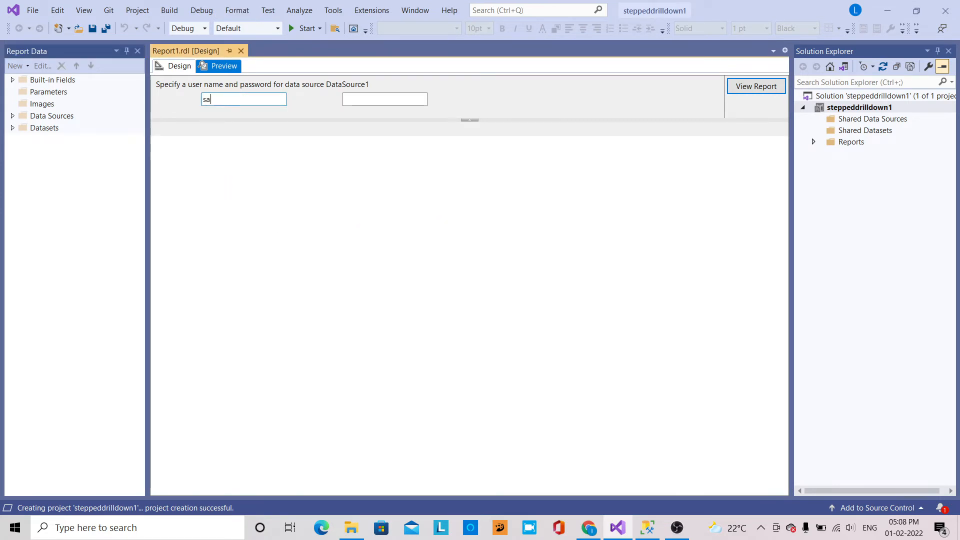
key(Tab)
text(******)
click(749, 88)
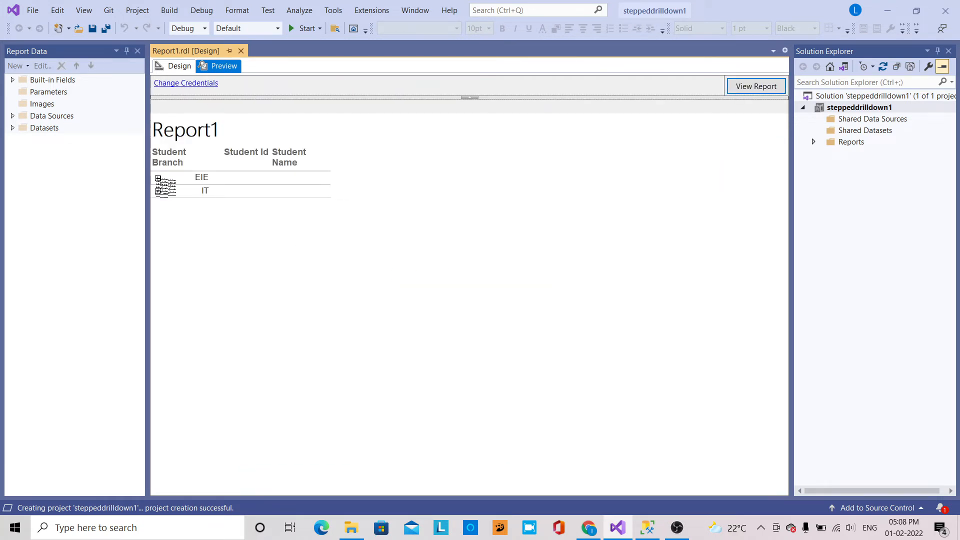
Expand and collapse the EIE and IT branches to check their student lists
click(157, 178)
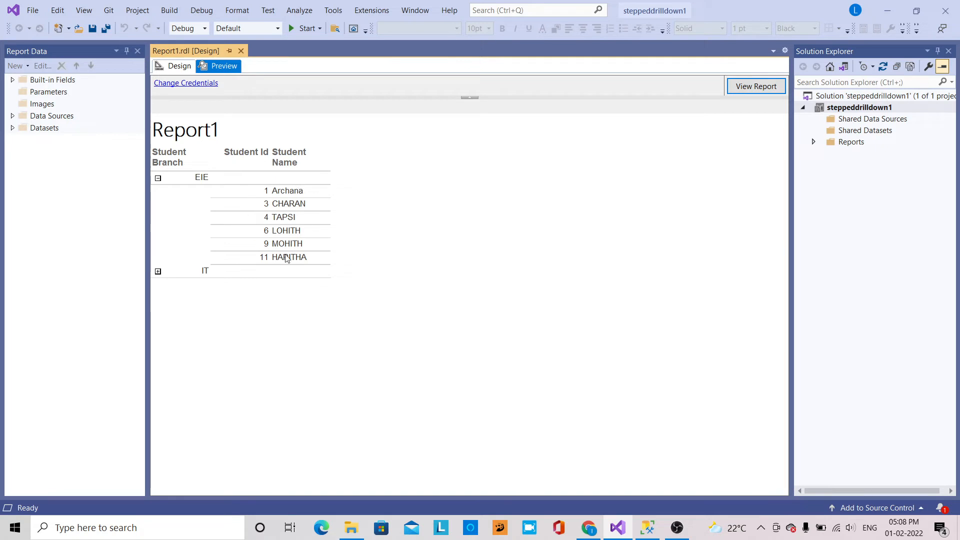
click(158, 271)
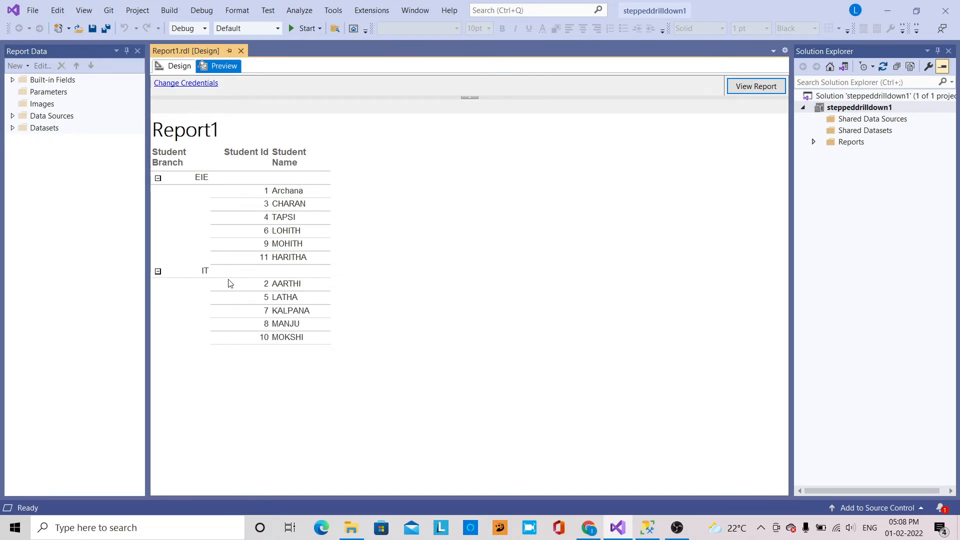
click(158, 271)
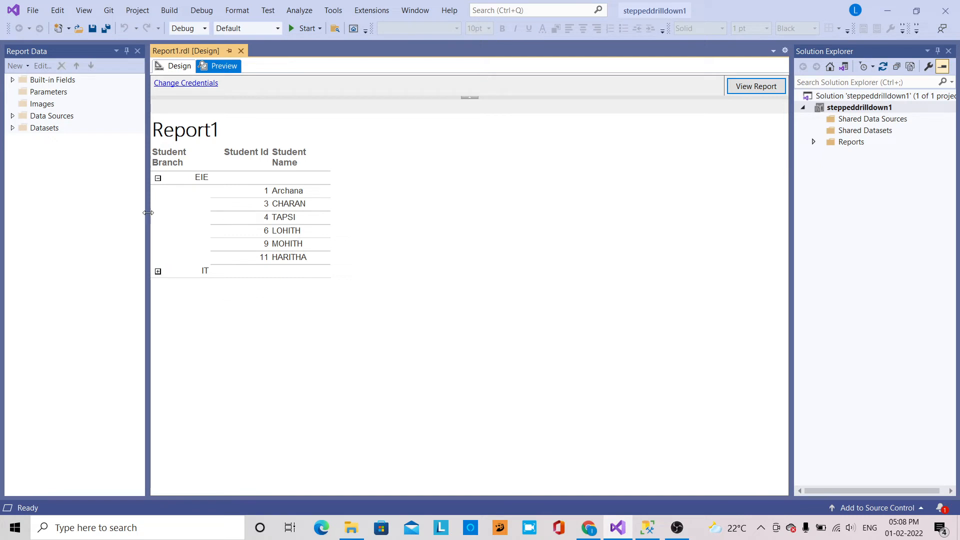
click(159, 177)
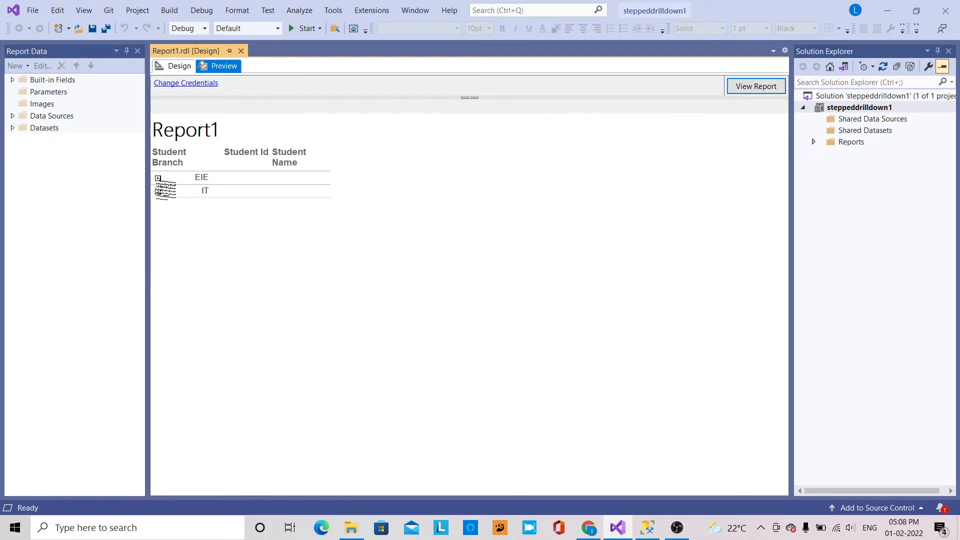
click(158, 178)
click(158, 272)
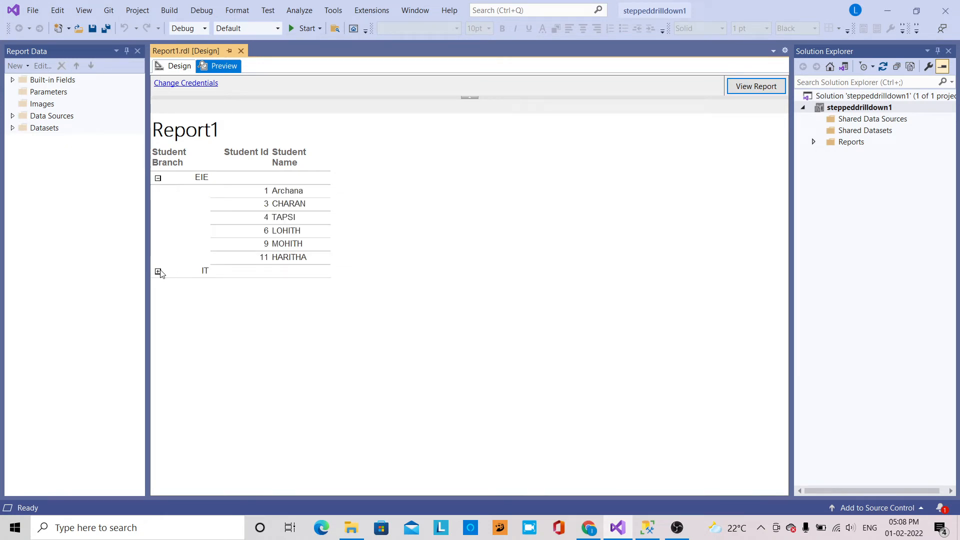
In Design view, drag the Student Branch, Student Id and Student Name columns wider
click(162, 65)
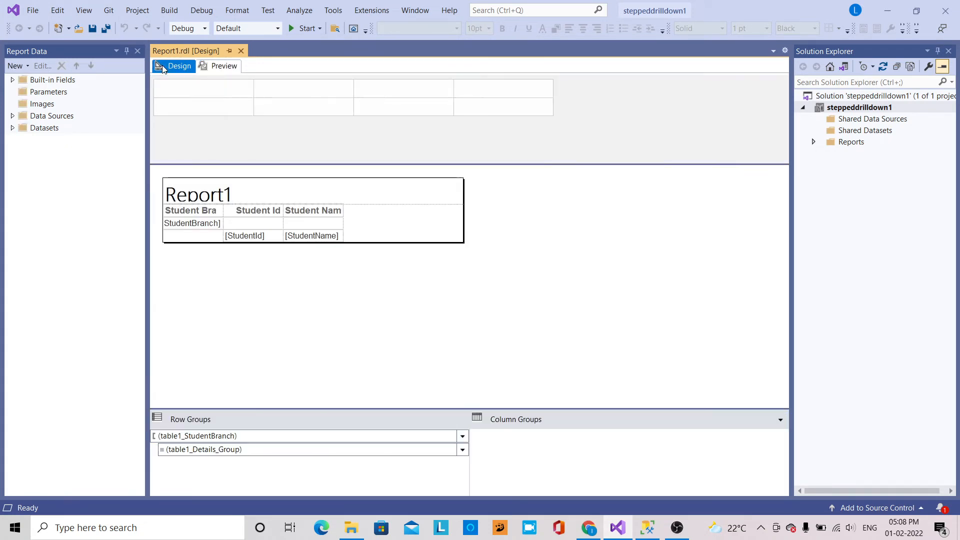
double_click(211, 209)
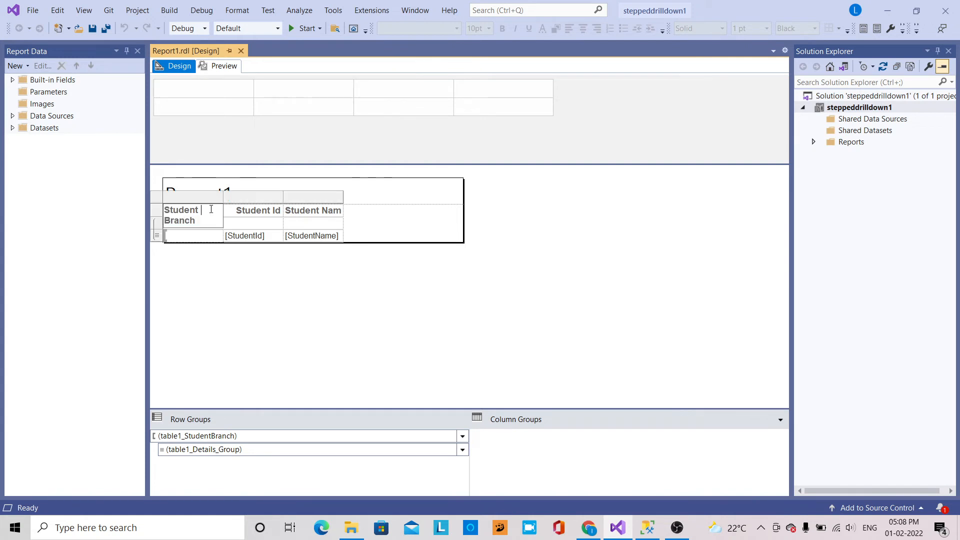
drag(223, 199, 254, 199)
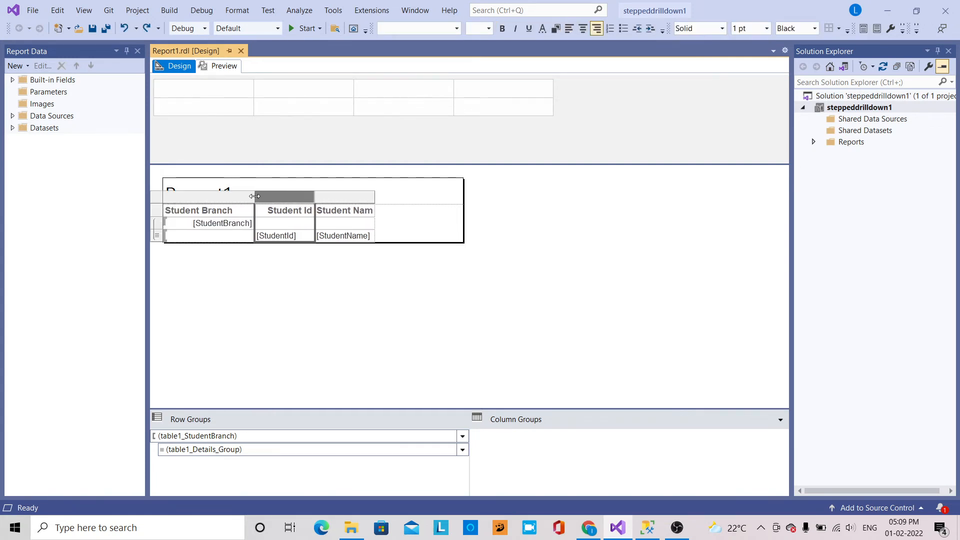
drag(314, 195, 340, 197)
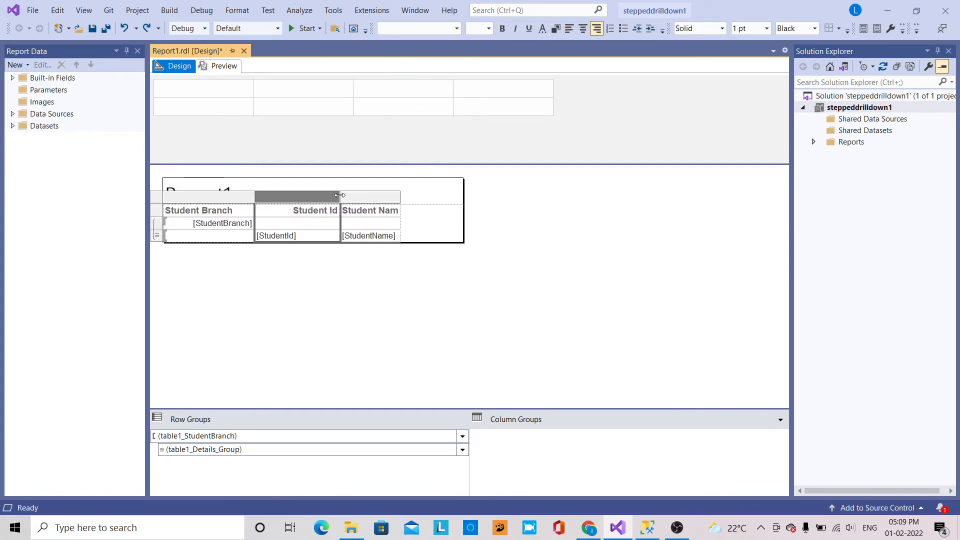
drag(399, 199, 462, 198)
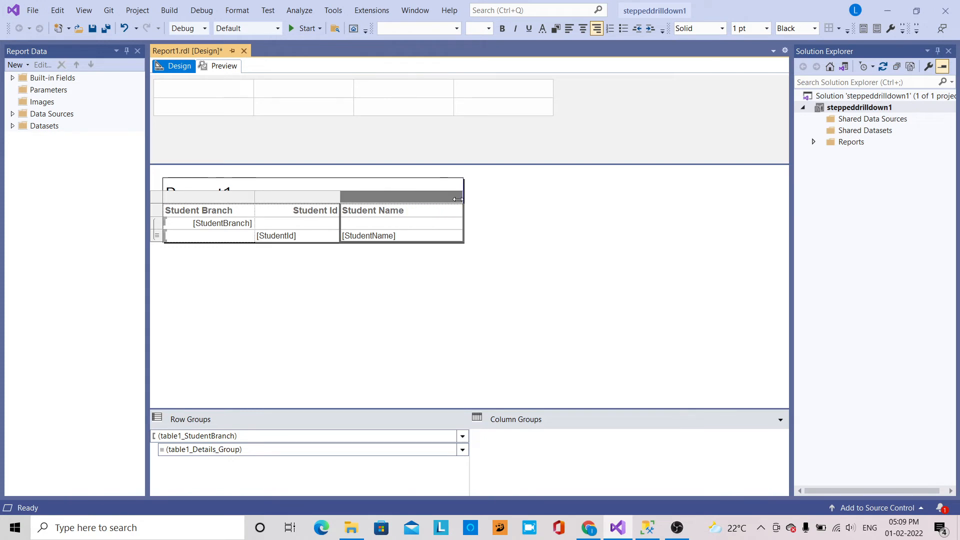
Give the Student Branch header text box Center horizontal and Middle vertical alignment
right_click(237, 216)
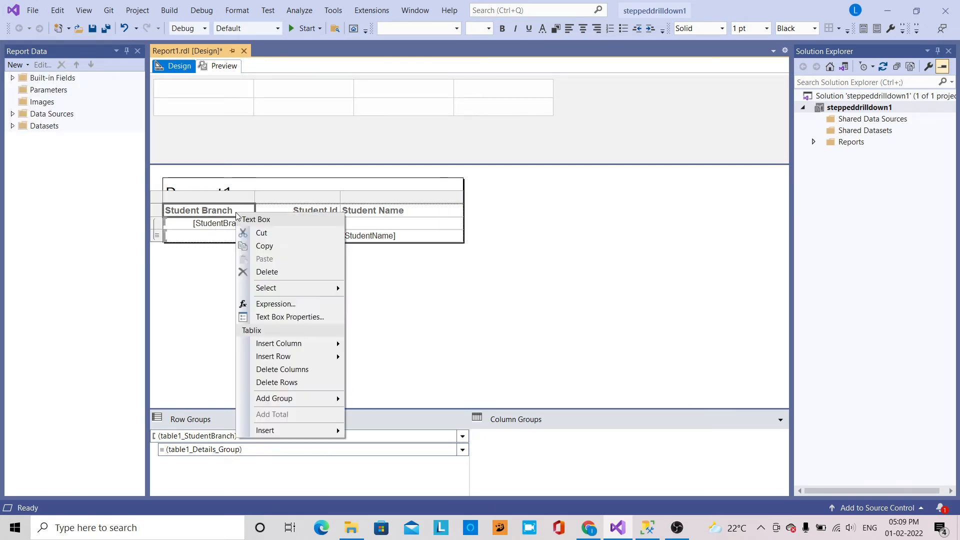
click(302, 323)
click(293, 92)
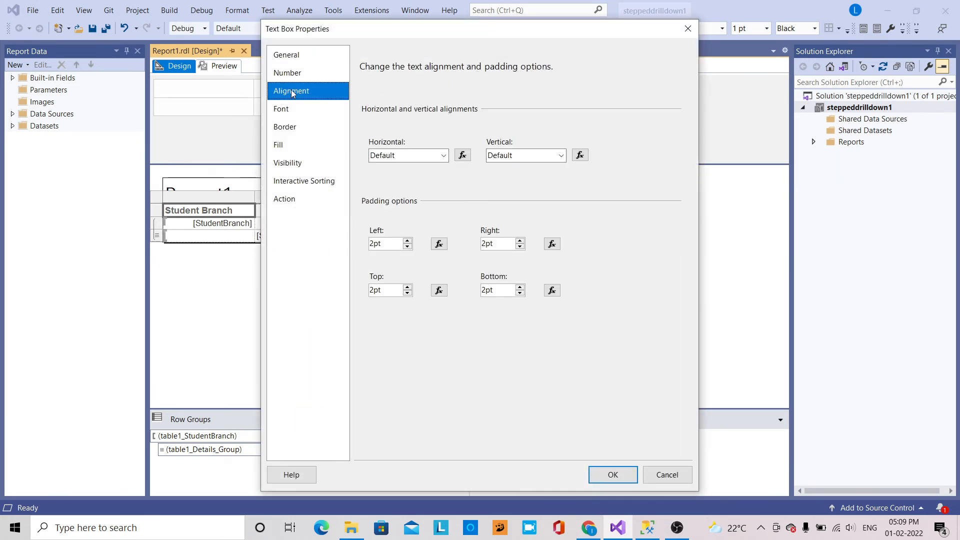
click(443, 155)
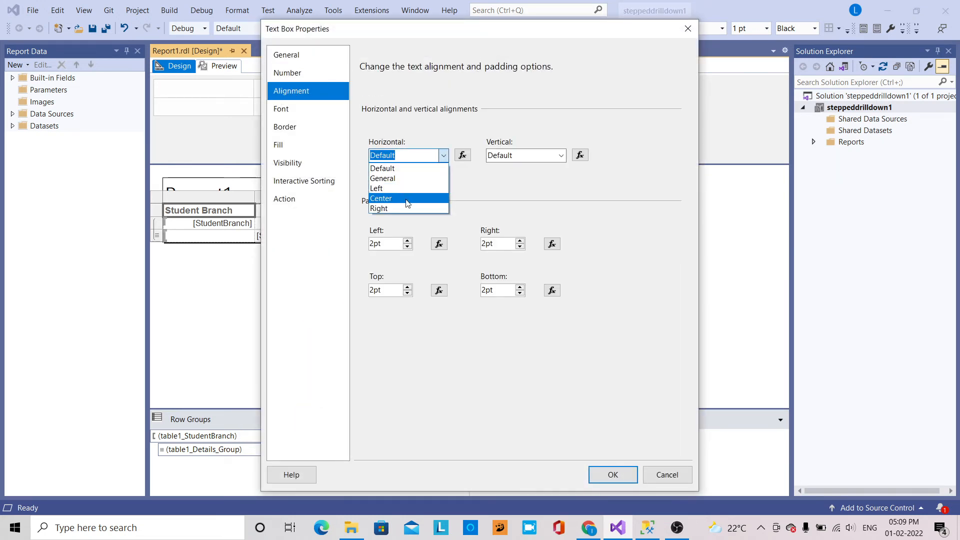
click(406, 191)
click(560, 156)
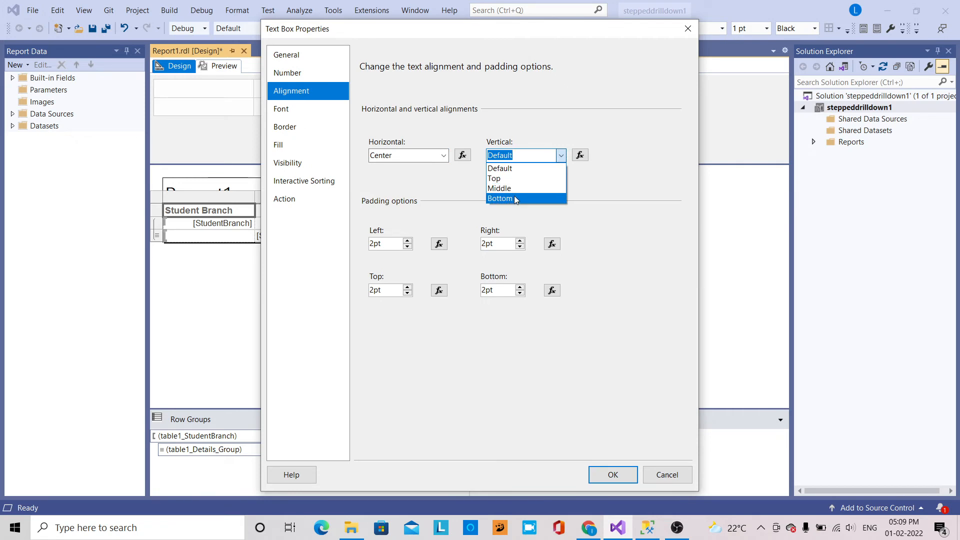
click(519, 191)
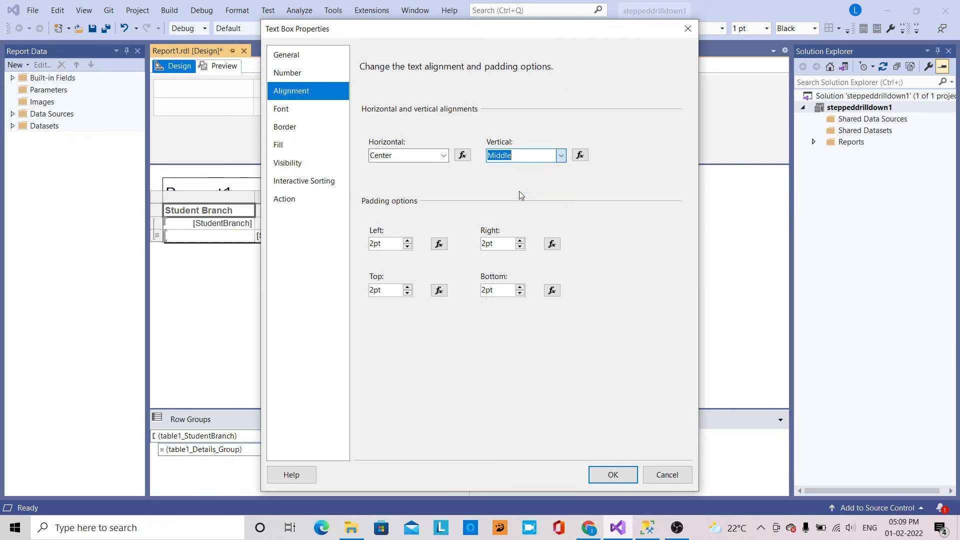
click(613, 473)
Align the StudentId text box Center and Middle and set its font size to 24pt
right_click(307, 239)
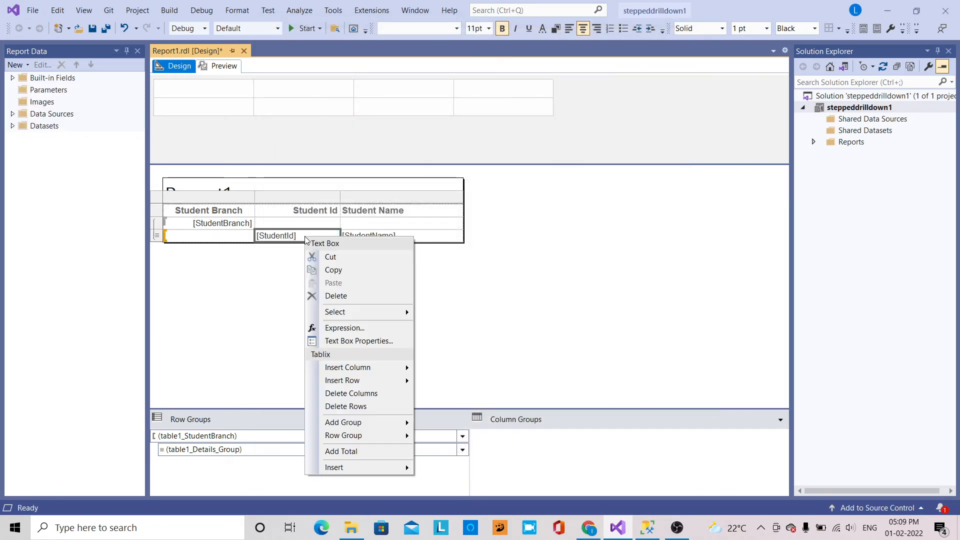
click(350, 341)
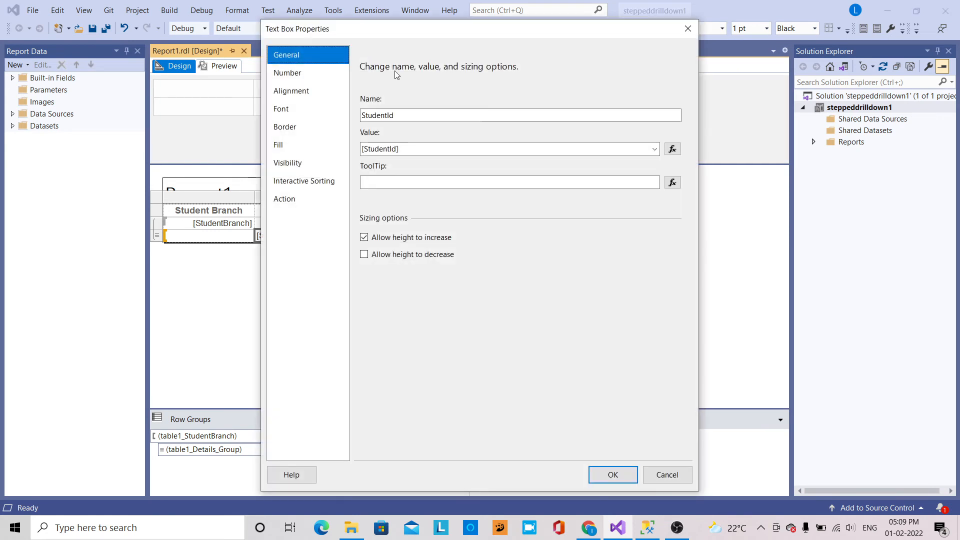
click(291, 92)
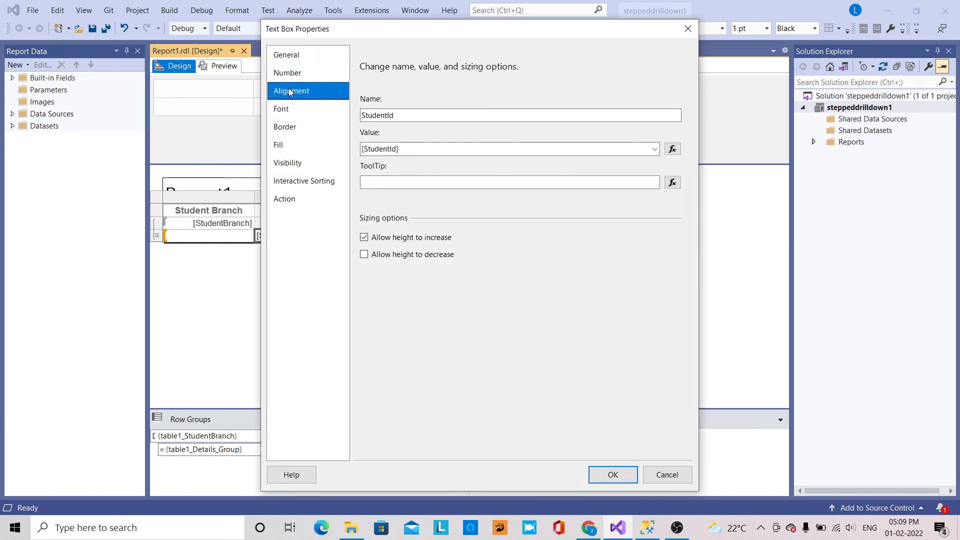
click(443, 155)
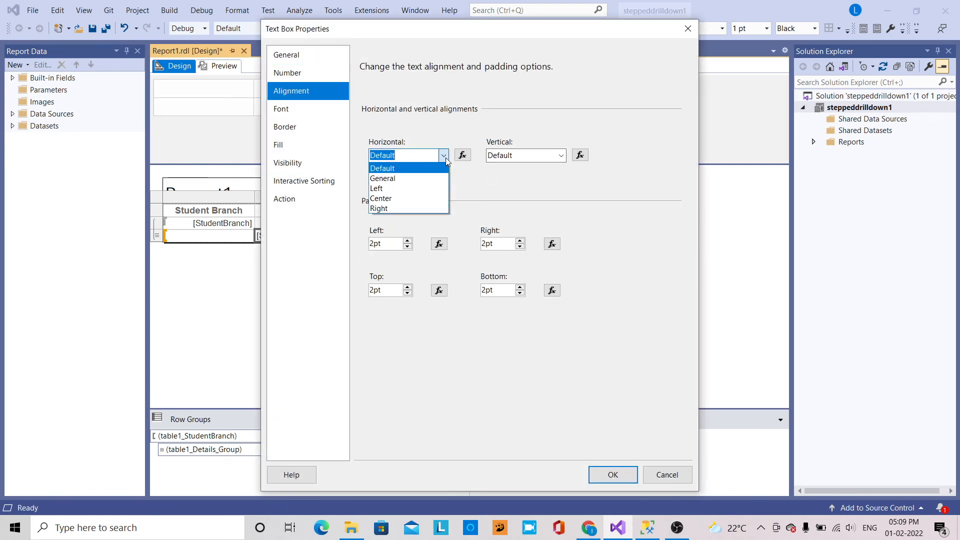
click(414, 200)
click(559, 156)
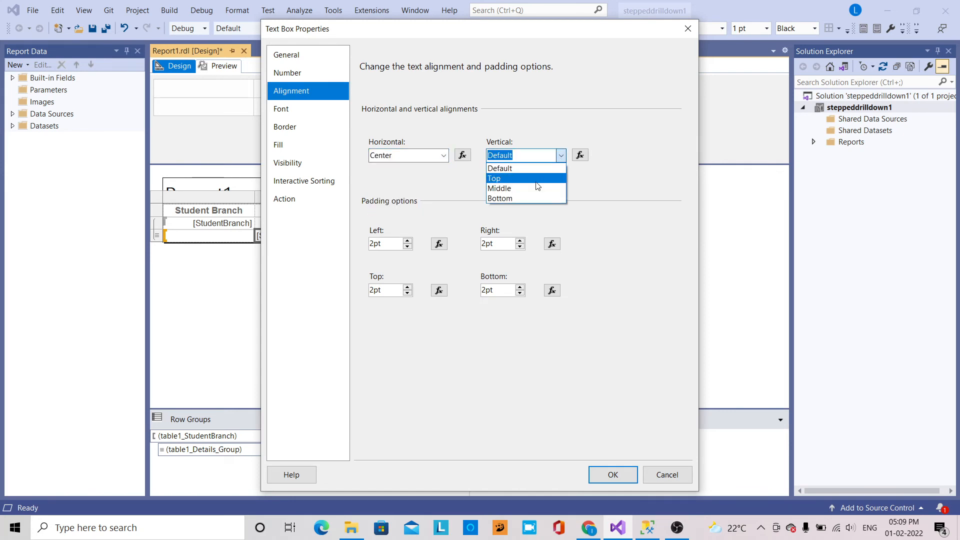
click(530, 188)
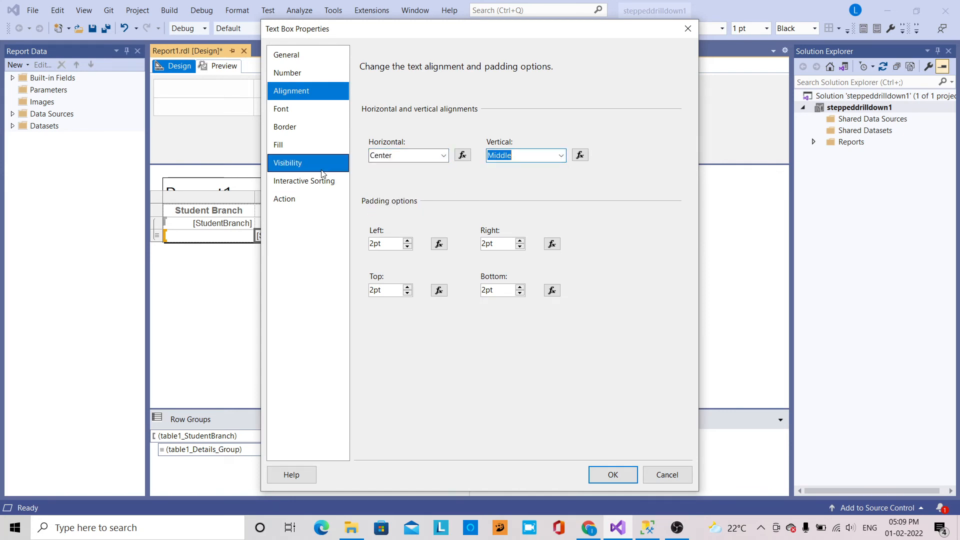
click(310, 118)
click(531, 166)
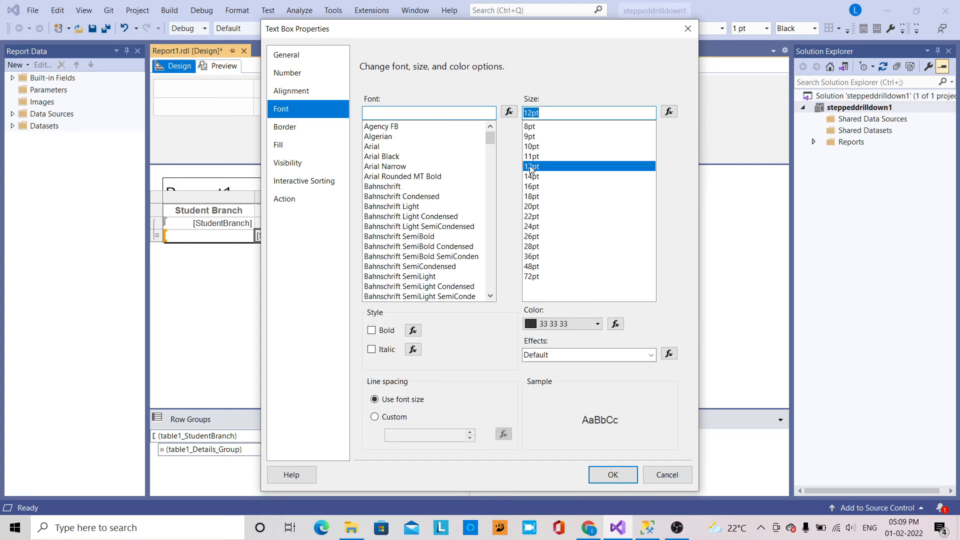
click(532, 226)
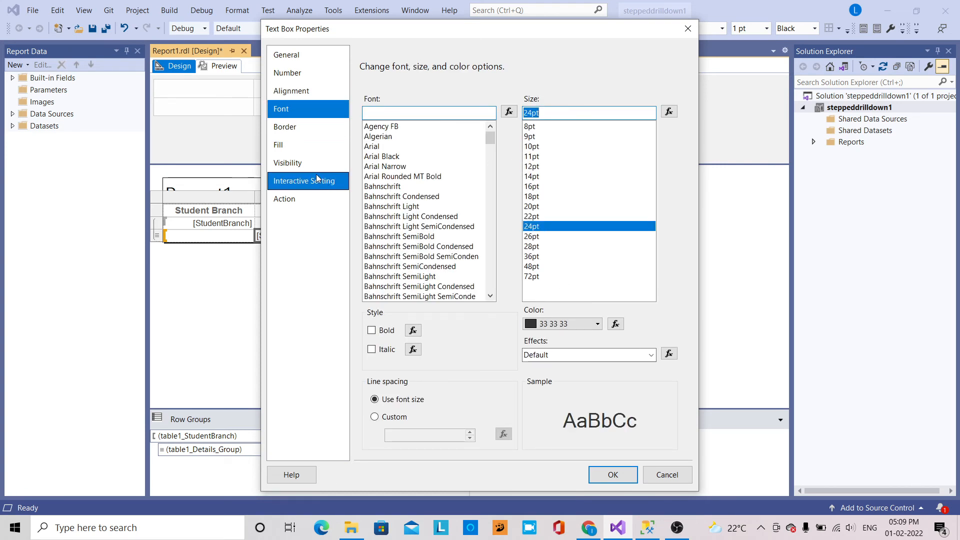
Give the StudentId text box a Lime Green border on selected edges and apply
click(299, 131)
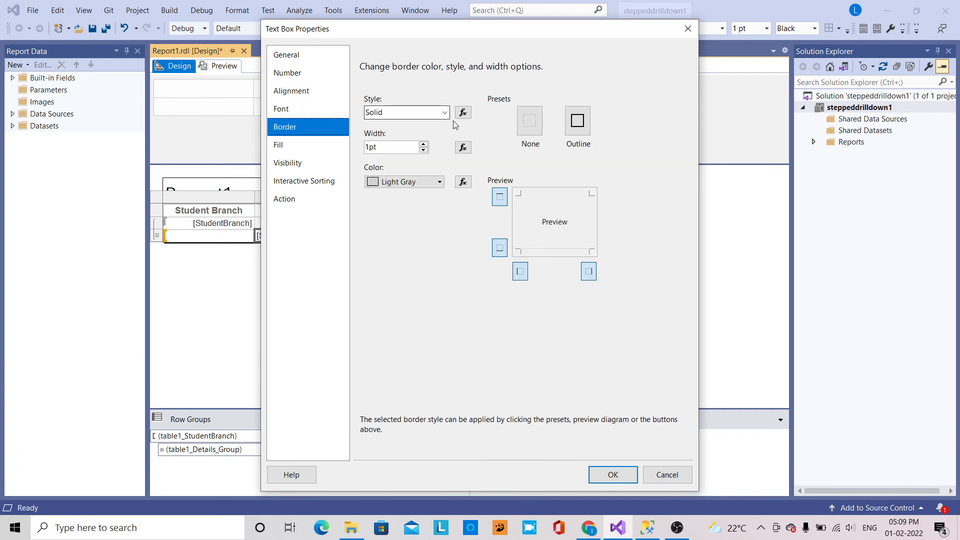
click(438, 183)
click(403, 220)
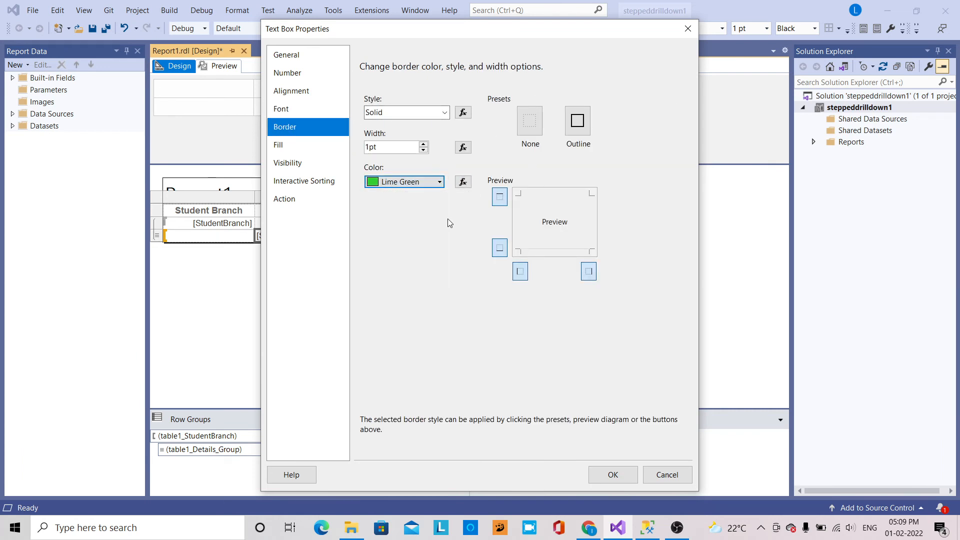
click(498, 247)
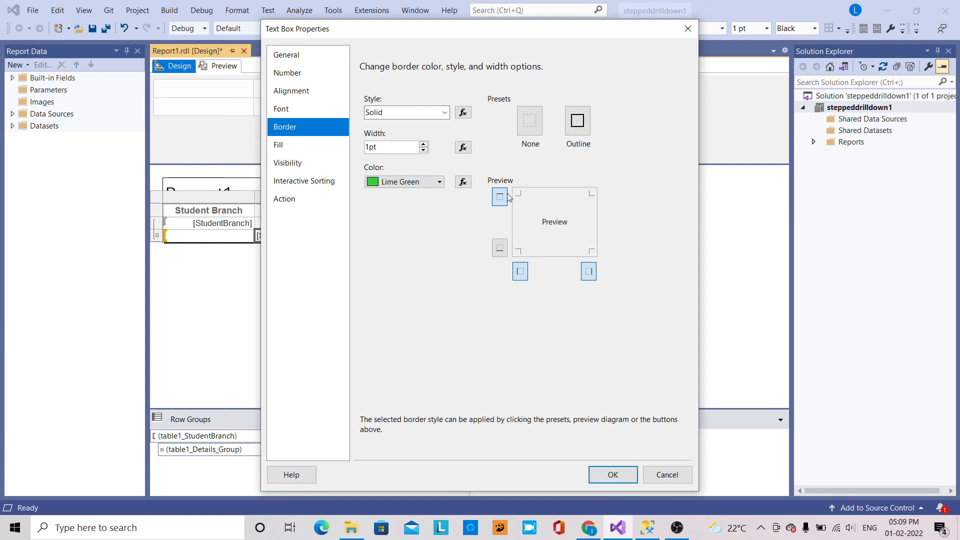
click(506, 194)
click(591, 276)
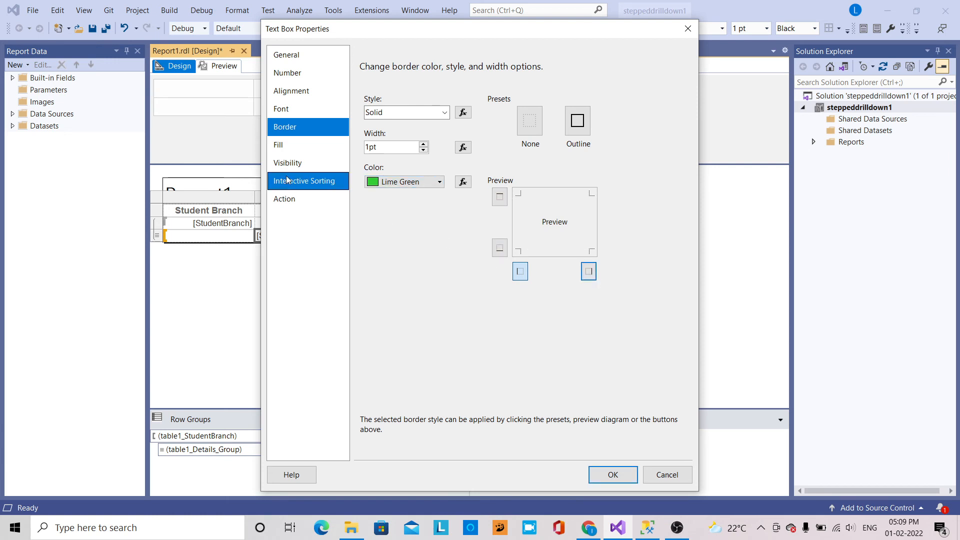
click(611, 474)
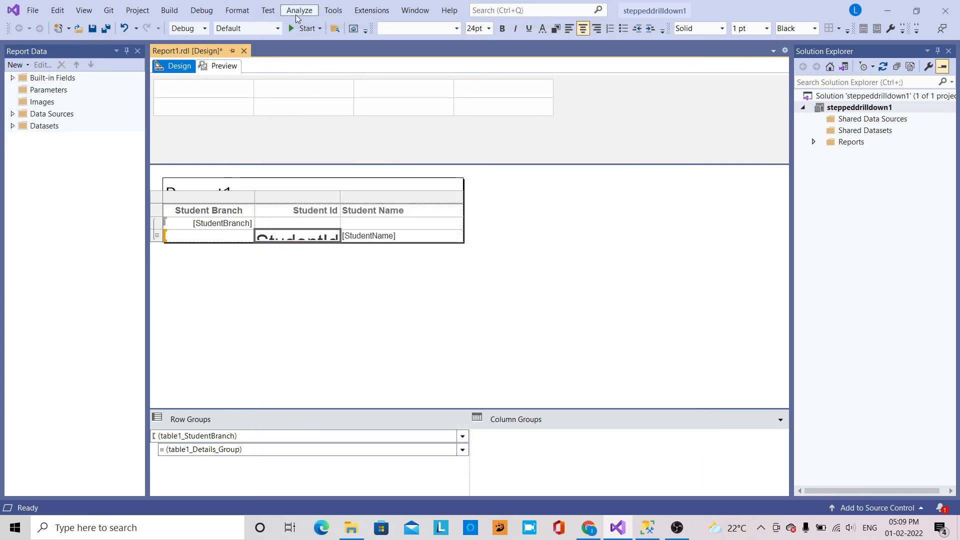
Preview Report1 again, entering the data source login name and password to render it
click(227, 72)
click(210, 102)
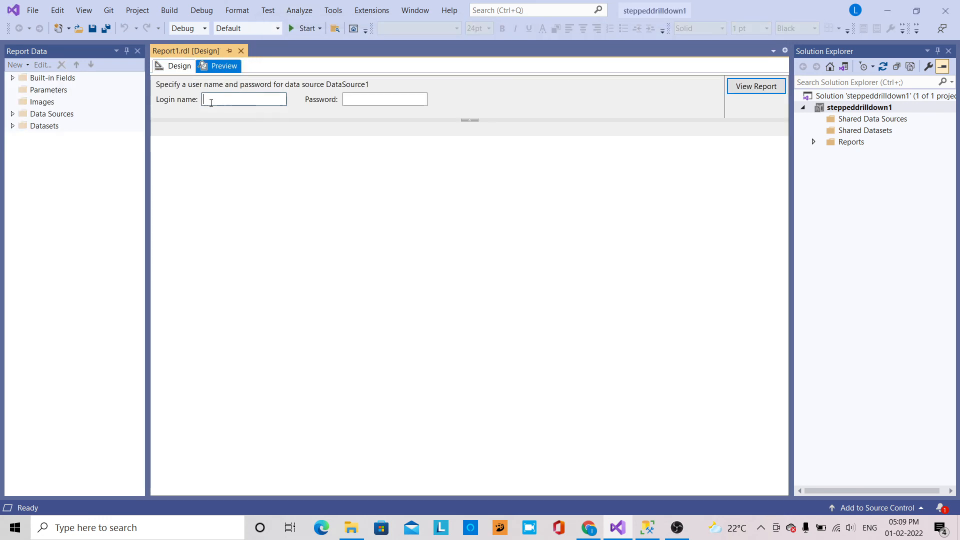
key(Tab)
text(******)
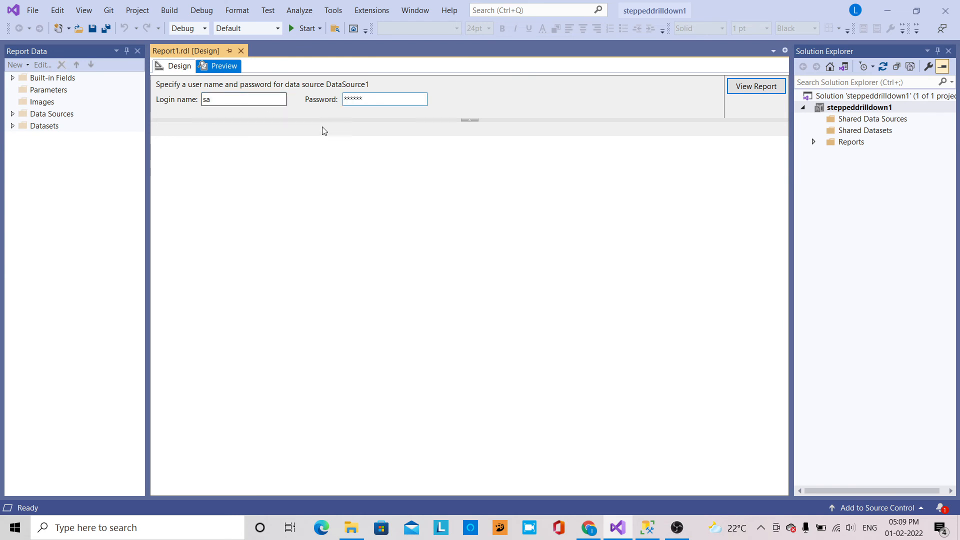
click(755, 86)
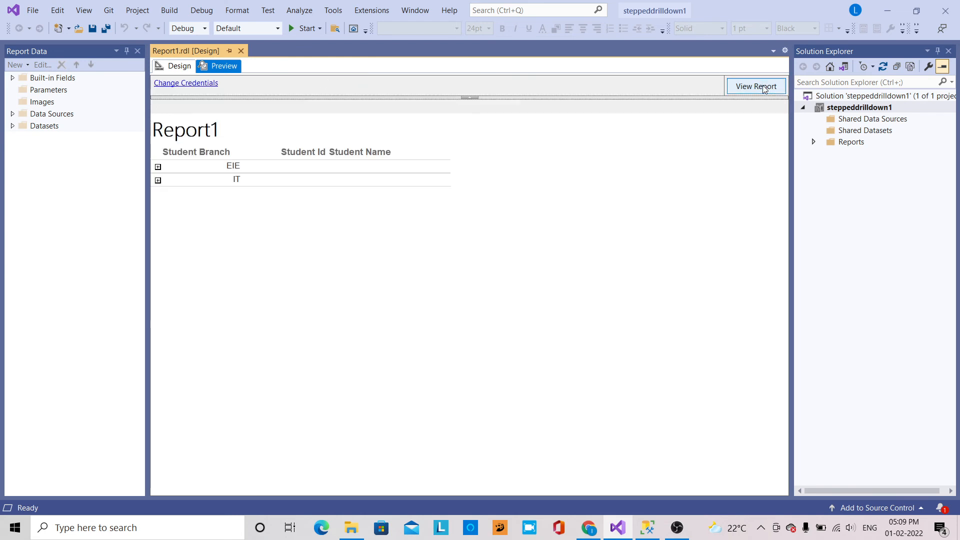
click(158, 167)
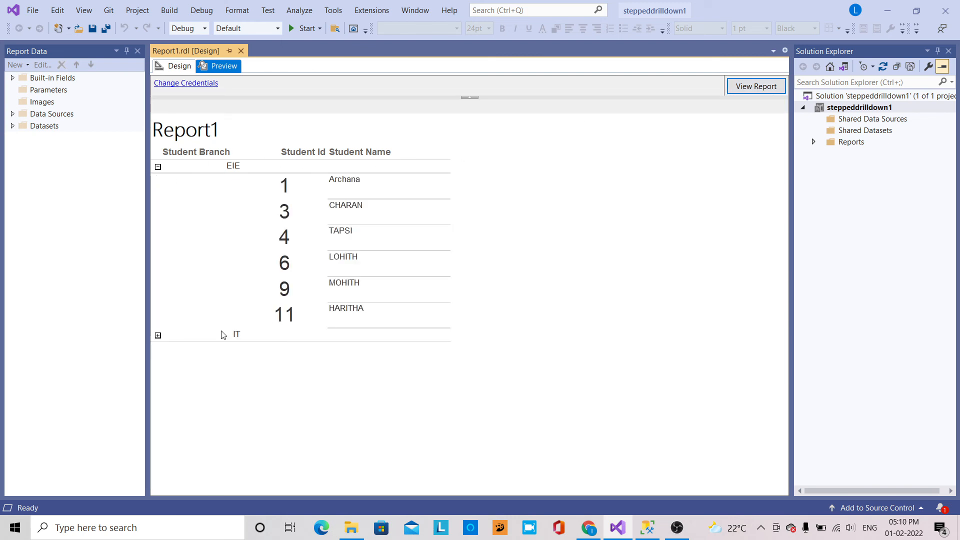
click(158, 336)
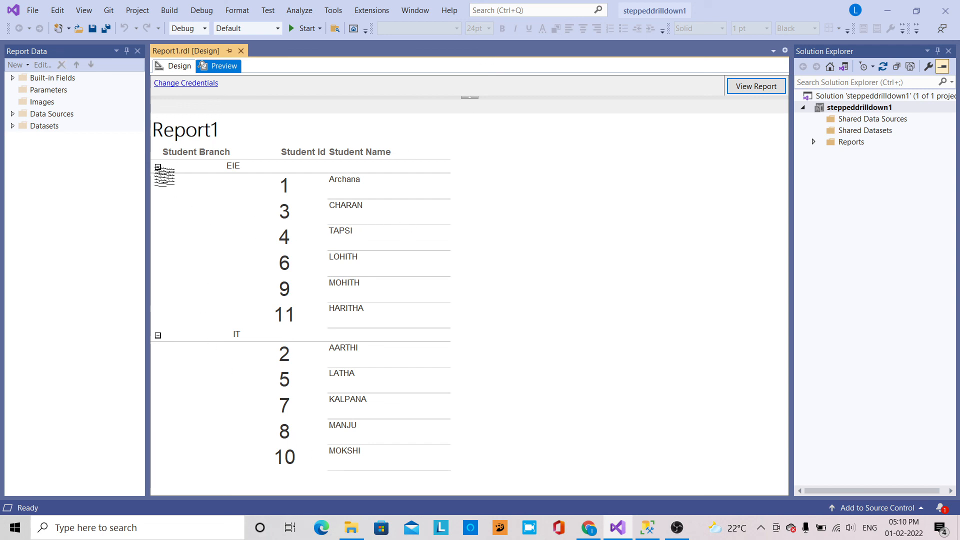
click(158, 167)
click(158, 181)
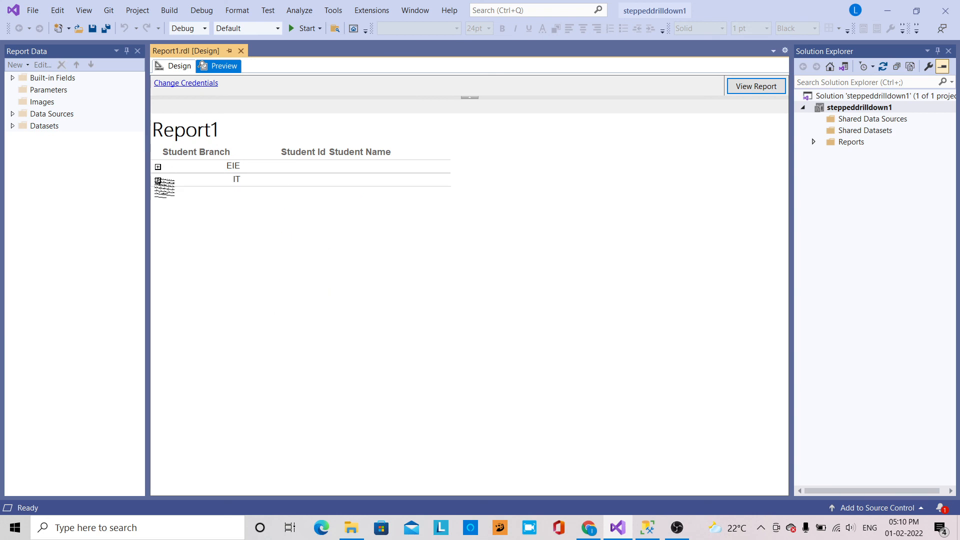